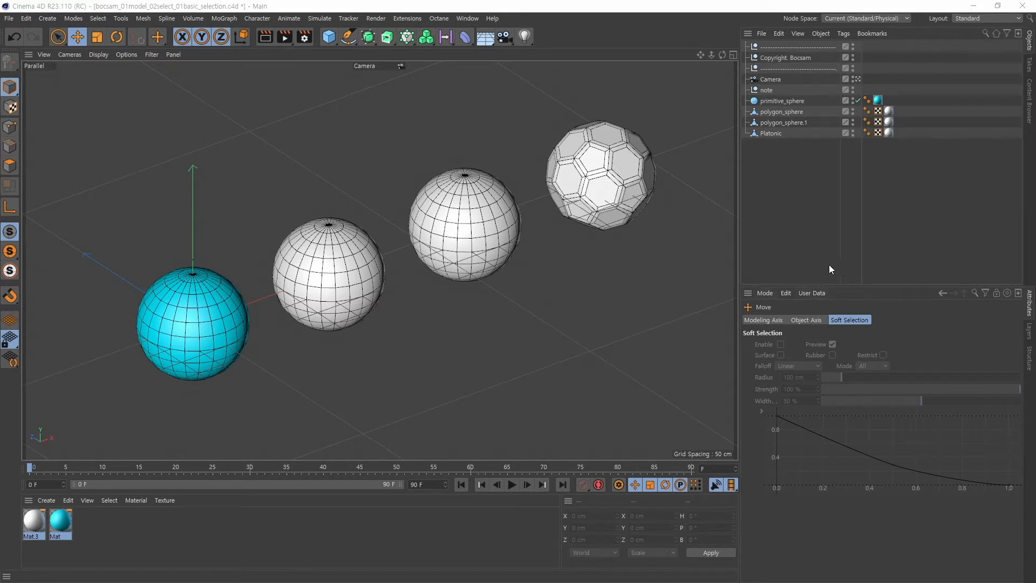
# Try the Rectangle, Polygon and Live Selection tools in turn, finishing on Rectangle Selection.
pyautogui.click(58, 37)
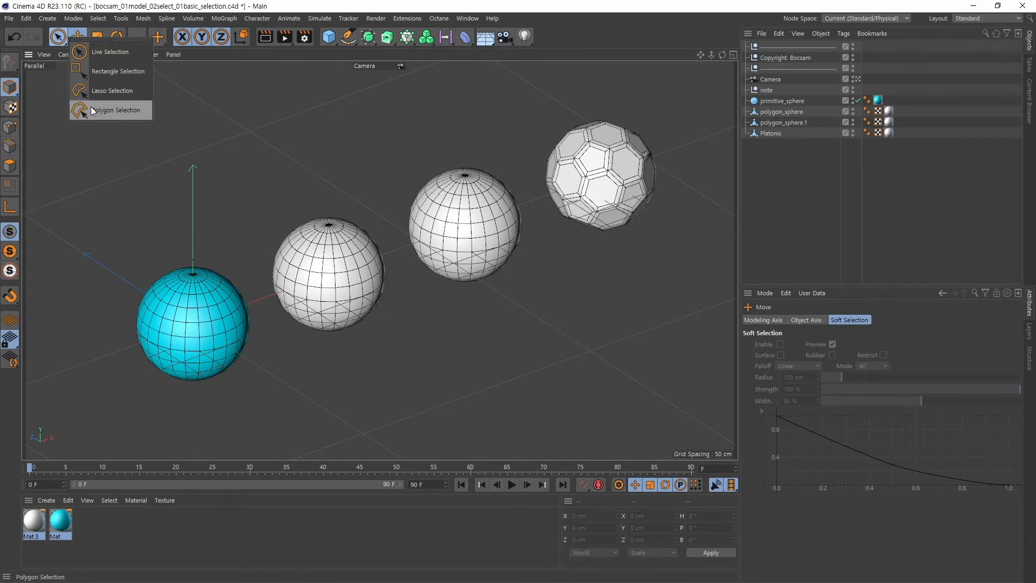
pyautogui.click(101, 69)
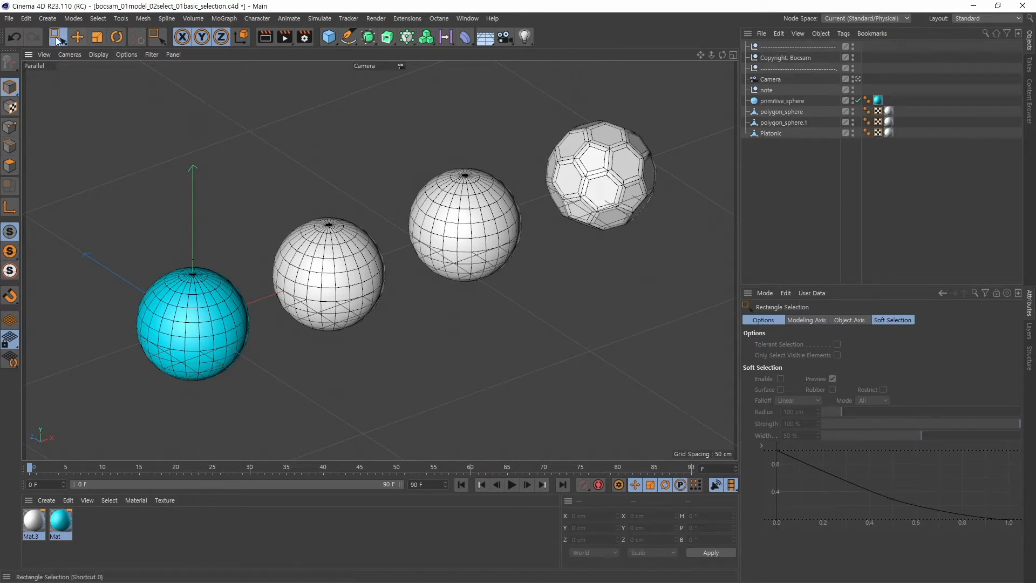
pyautogui.moveTo(58, 36); pyautogui.dragTo(92, 72)
pyautogui.moveTo(57, 37)
pyautogui.mouseDown()
pyautogui.moveTo(98, 88)
pyautogui.moveTo(58, 38)
pyautogui.moveTo(98, 91)
pyautogui.moveTo(95, 112)
pyautogui.mouseUp()
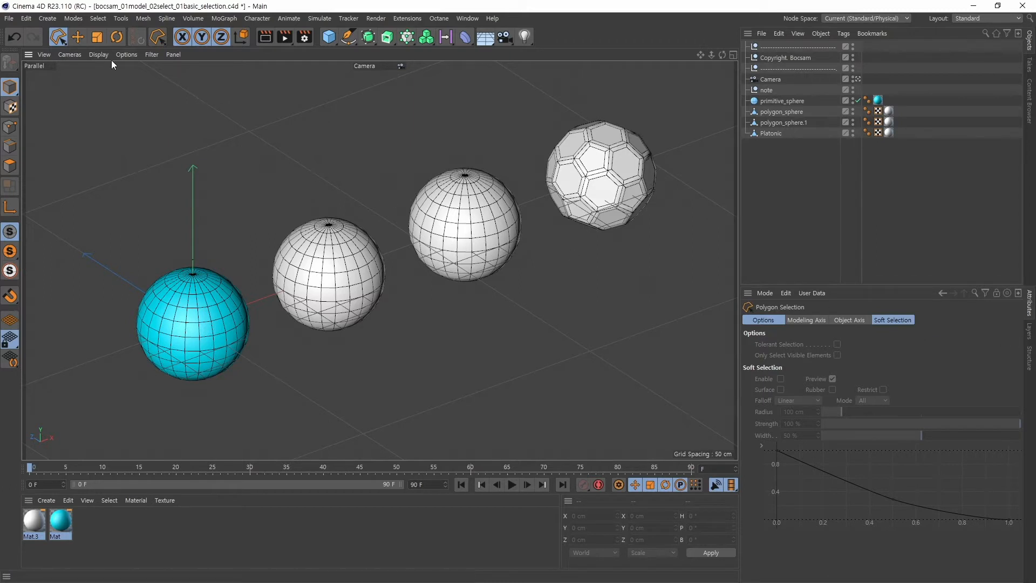
pyautogui.moveTo(60, 43); pyautogui.dragTo(89, 51)
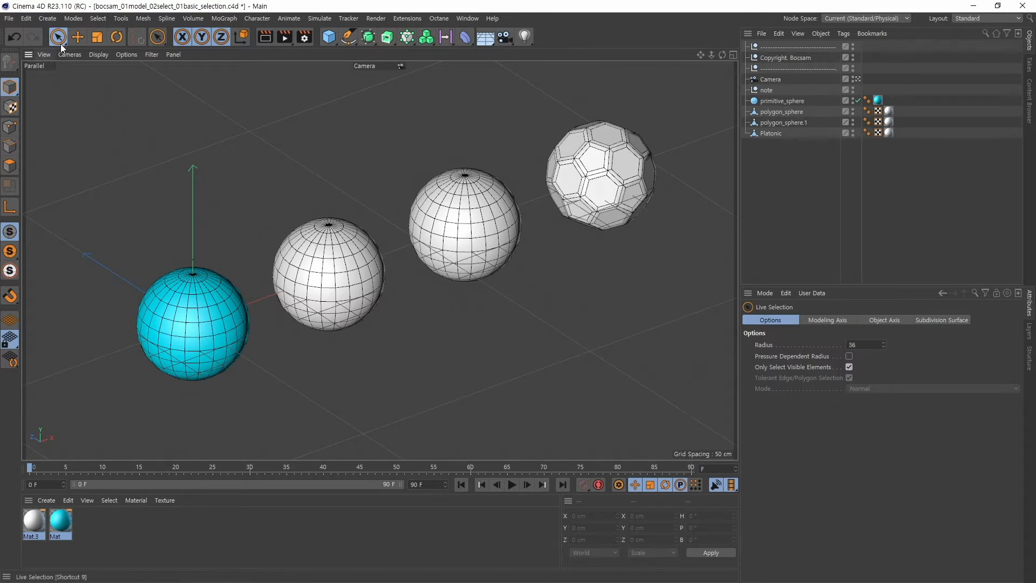
pyautogui.moveTo(60, 40); pyautogui.dragTo(79, 67)
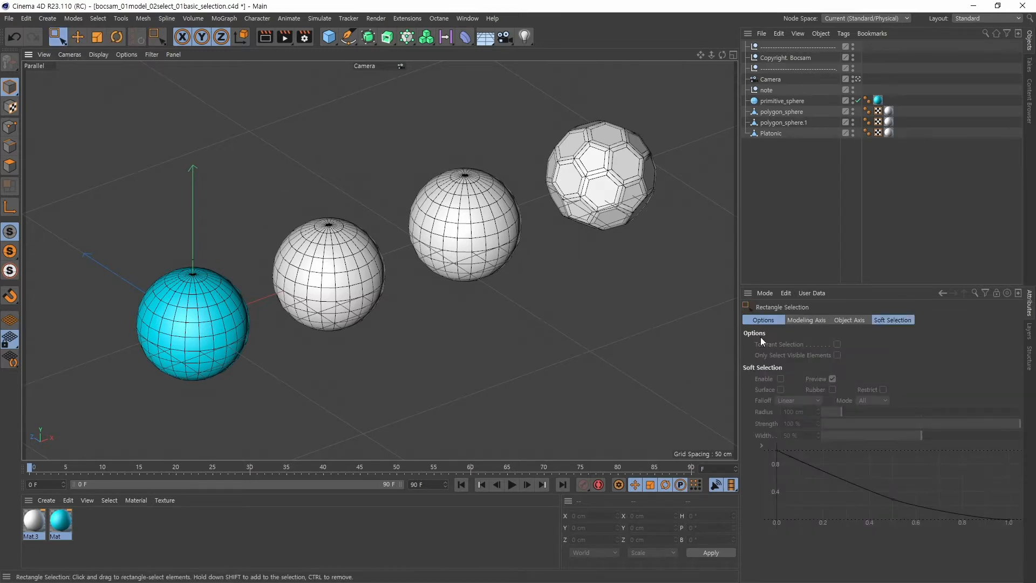
# Select polygon_sphere in polygon mode and activate Rectangle Selection for its faces.
pyautogui.click(784, 112)
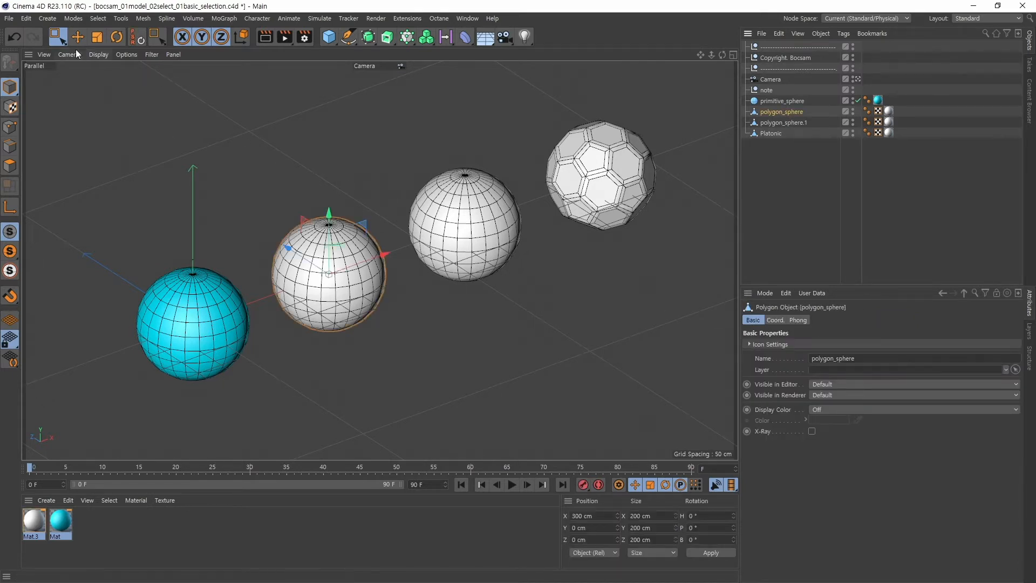
pyautogui.click(10, 166)
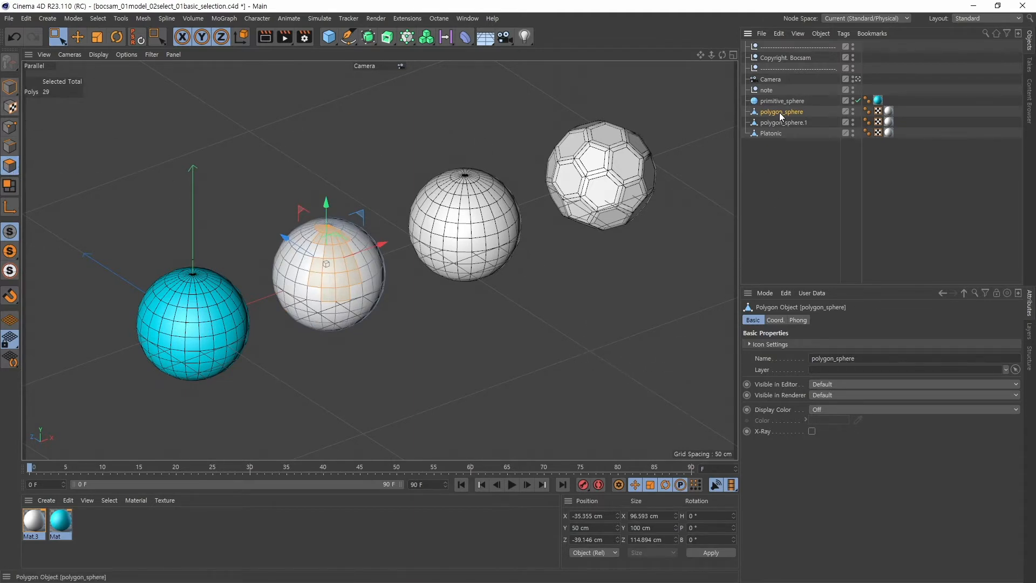
pyautogui.keyDown('alt'); pyautogui.moveTo(315, 284); pyautogui.dragTo(352, 271, button='right'); pyautogui.keyUp('alt')
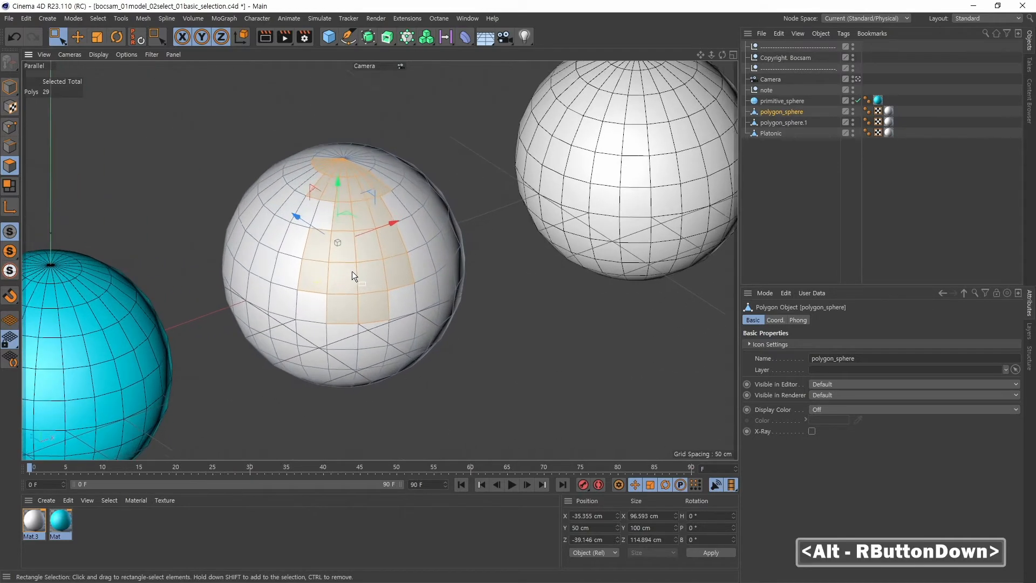
pyautogui.moveTo(352, 270)
pyautogui.keyDown('alt'); pyautogui.mouseDown(button='middle')
pyautogui.moveTo(416, 260)
pyautogui.moveTo(351, 261)
pyautogui.mouseUp(button='middle'); pyautogui.keyUp('alt')
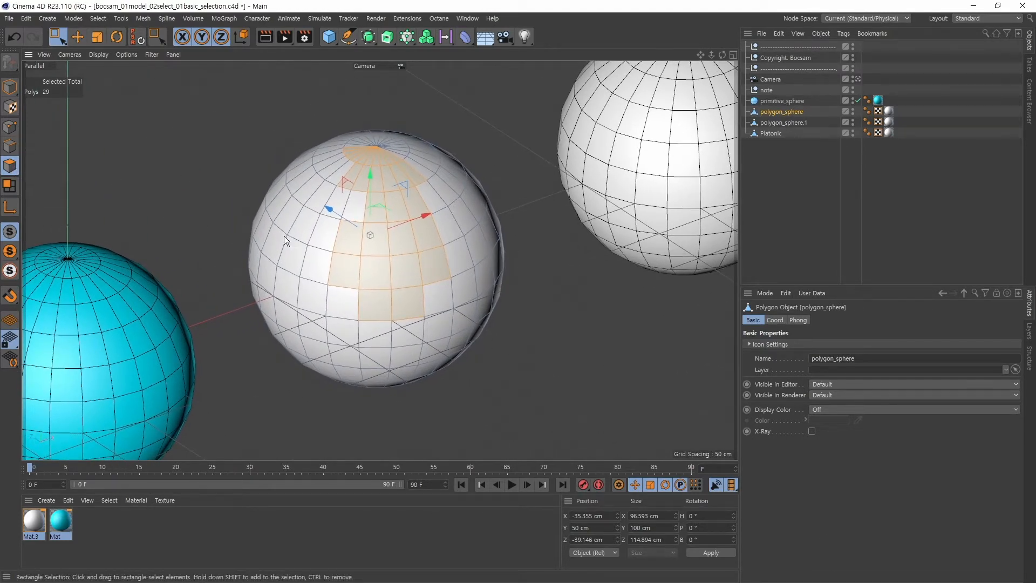
pyautogui.click(59, 40)
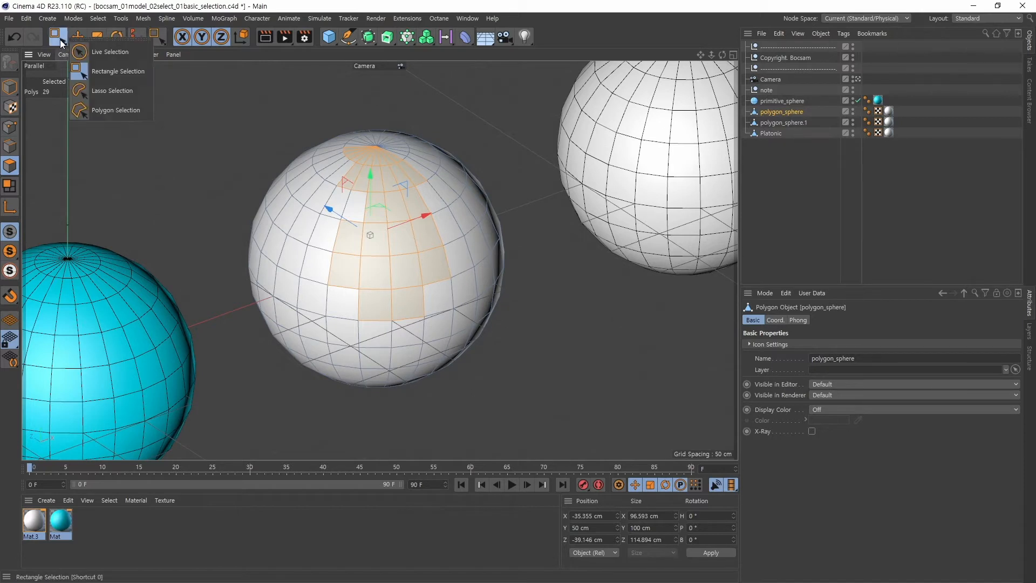
pyautogui.click(120, 71)
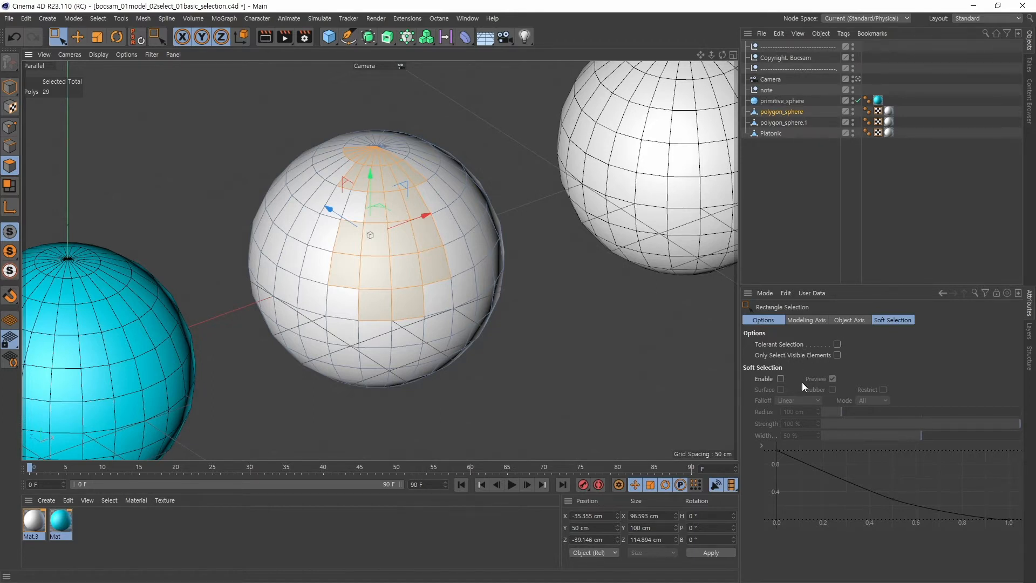
# Maximize the Top view on polygon_sphere and hide cameras in that viewport.
pyautogui.middleClick(527, 302)
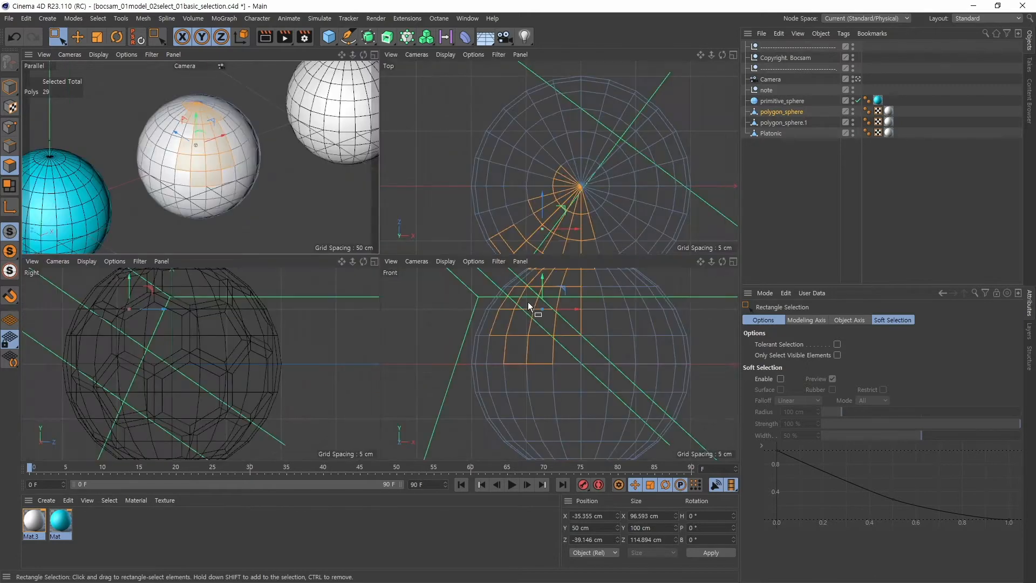
pyautogui.middleClick(542, 215)
pyautogui.keyDown('alt'); pyautogui.moveTo(632, 261); pyautogui.dragTo(604, 262, button='right'); pyautogui.keyUp('alt')
pyautogui.keyDown('alt'); pyautogui.moveTo(604, 262); pyautogui.dragTo(448, 181, button='middle'); pyautogui.keyUp('alt')
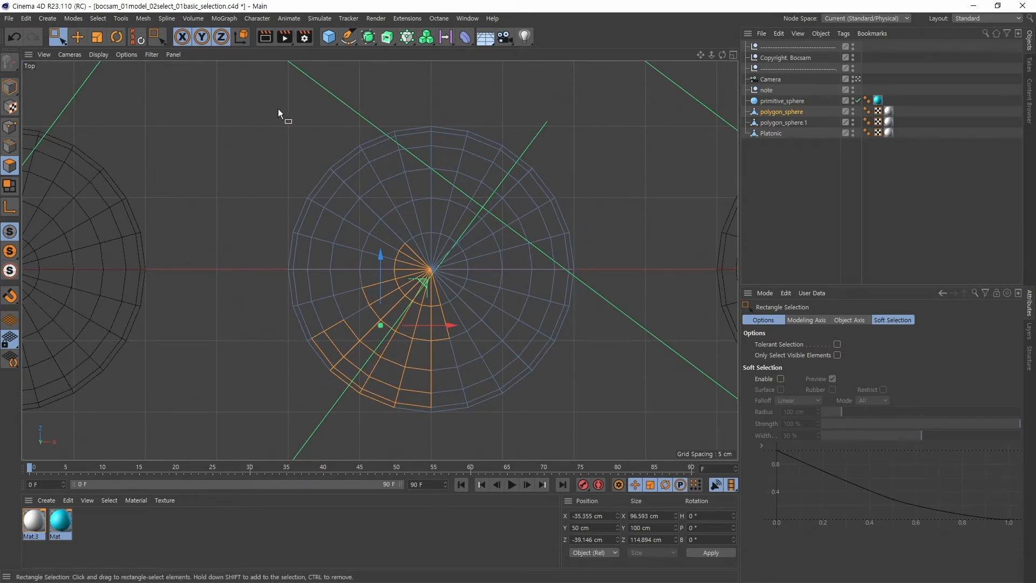
pyautogui.click(152, 55)
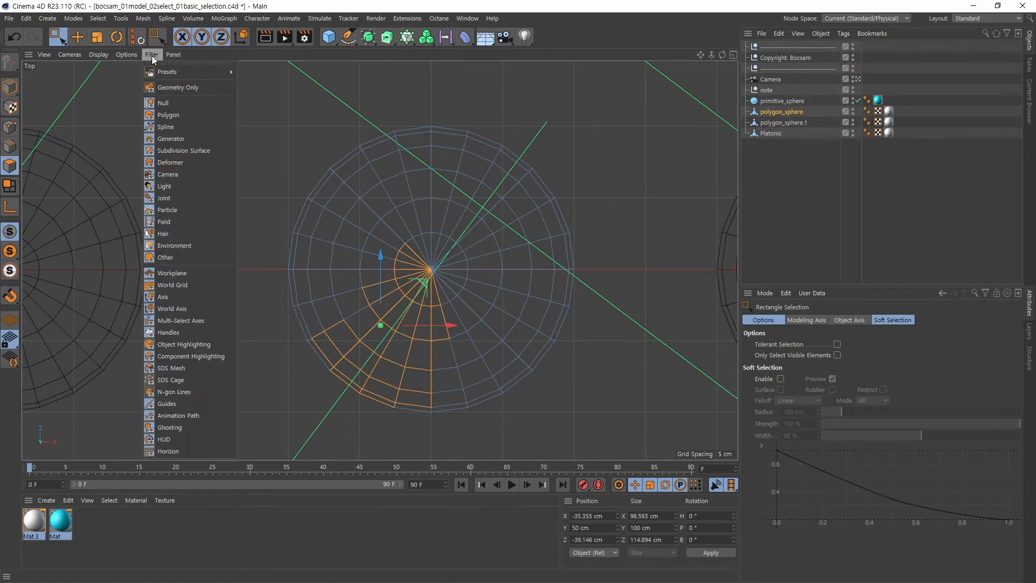
pyautogui.click(171, 177)
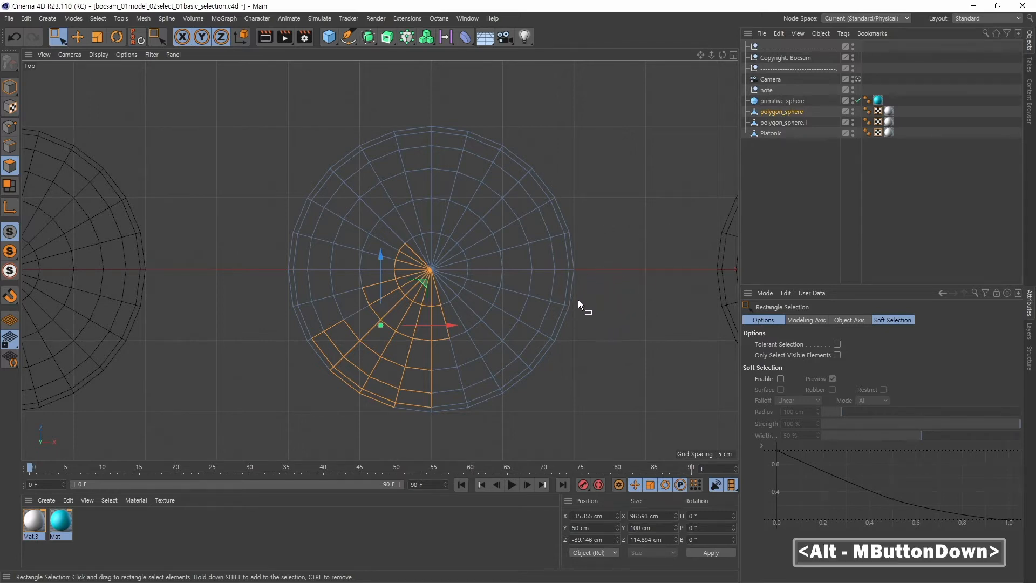
# Box-select the upper half of polygon_sphere in the Top view, ending slightly below its centre line, with Tolerant Selection off.
pyautogui.keyDown('alt'); pyautogui.moveTo(578, 299); pyautogui.dragTo(546, 289, button='middle'); pyautogui.keyUp('alt')
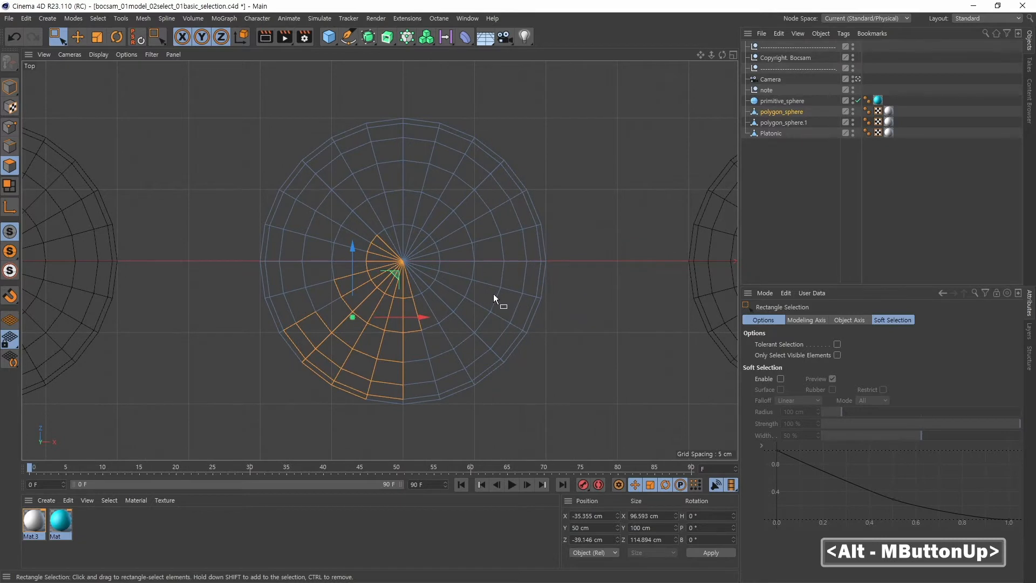
pyautogui.keyDown('alt'); pyautogui.moveTo(493, 294); pyautogui.dragTo(475, 291, button='right'); pyautogui.keyUp('alt')
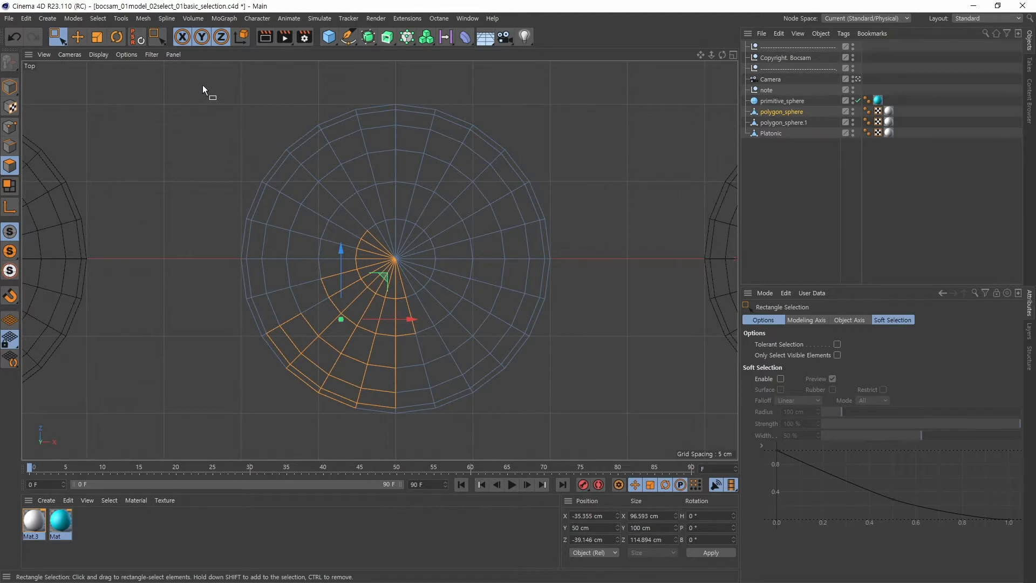
pyautogui.moveTo(208, 81); pyautogui.dragTo(628, 272)
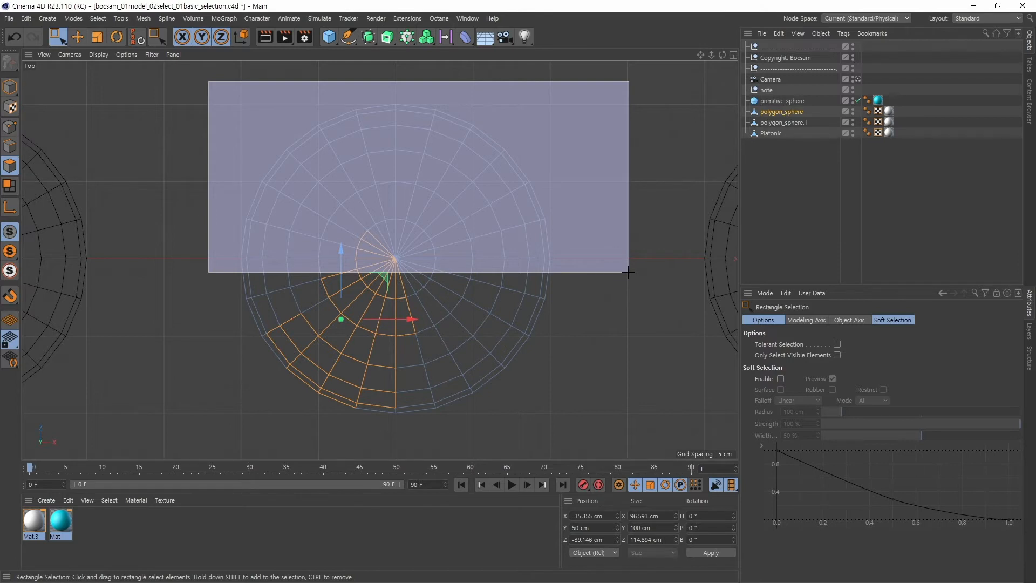
pyautogui.moveTo(628, 272); pyautogui.dragTo(628, 273)
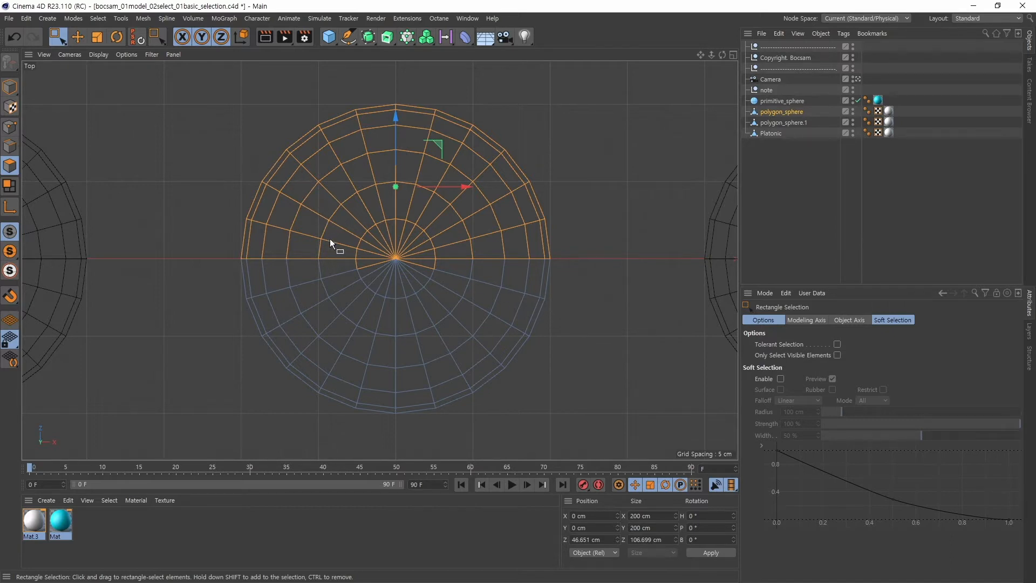
# Repeat the box selection on the sphere's upper half, ending first just below and then further below the centre line.
pyautogui.keyDown('alt'); pyautogui.moveTo(342, 283); pyautogui.dragTo(369, 277, button='right'); pyautogui.keyUp('alt')
pyautogui.keyDown('alt'); pyautogui.moveTo(427, 257); pyautogui.dragTo(415, 264, button='right'); pyautogui.keyUp('alt')
pyautogui.keyDown('alt'); pyautogui.moveTo(411, 265); pyautogui.dragTo(389, 310, button='middle'); pyautogui.keyUp('alt')
pyautogui.moveTo(187, 87); pyautogui.dragTo(644, 295)
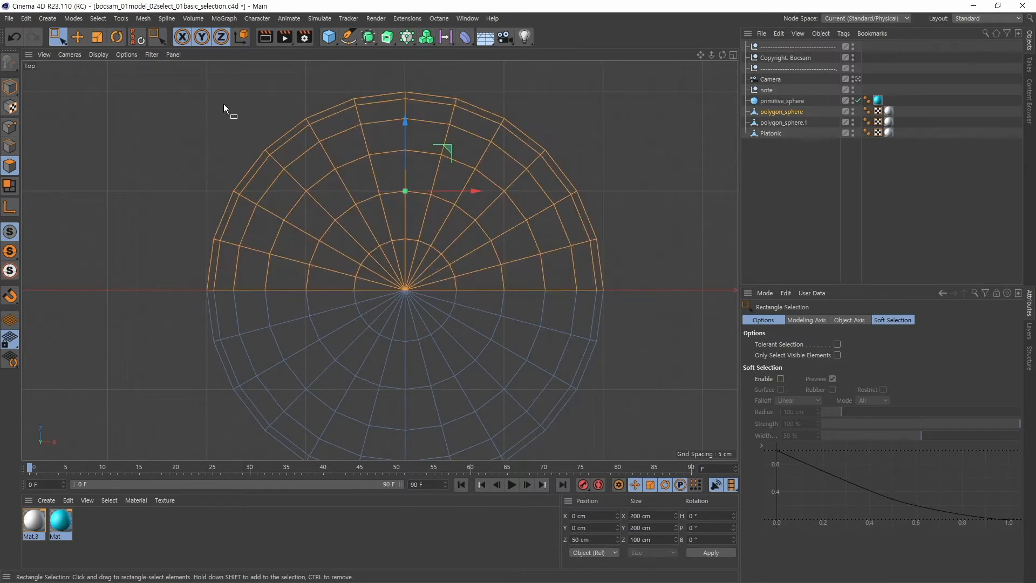
pyautogui.moveTo(180, 81); pyautogui.dragTo(699, 311)
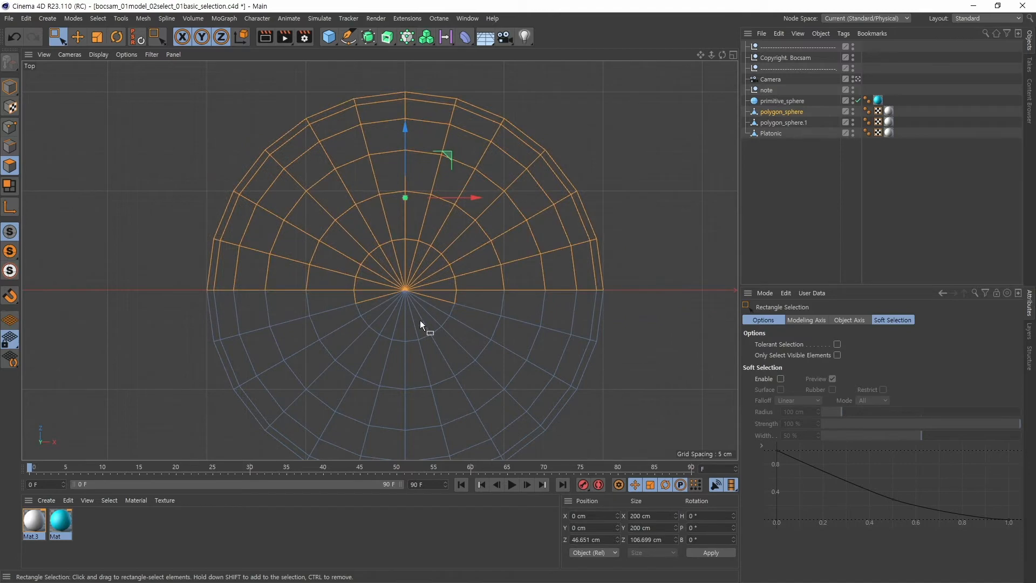
# Inspect the partly enclosed polygons around the pole, then box-select the upper half ending just above the centre line.
pyautogui.keyDown('alt'); pyautogui.moveTo(420, 322); pyautogui.dragTo(380, 264, button='right'); pyautogui.keyUp('alt')
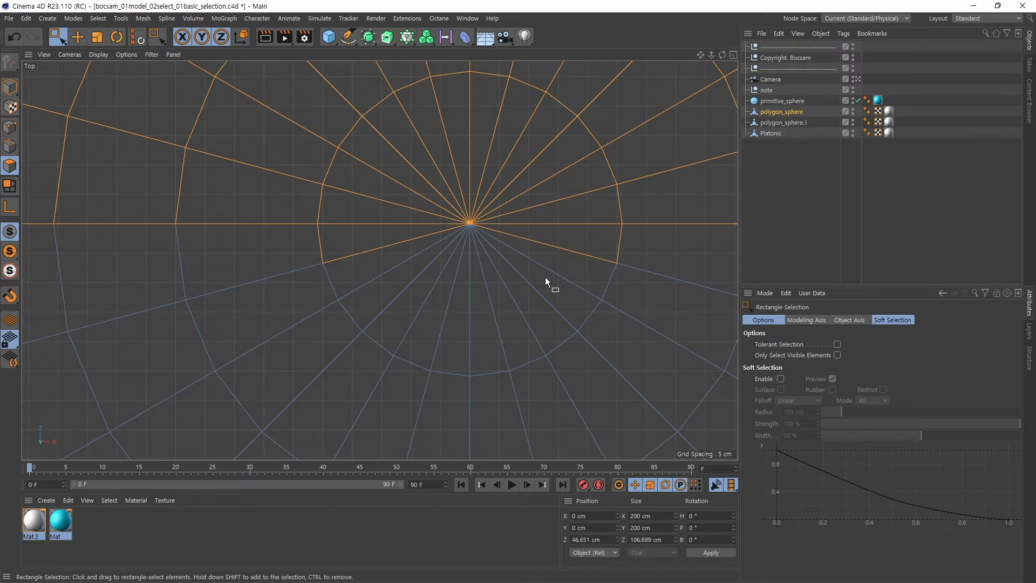
pyautogui.moveTo(587, 257)
pyautogui.keyDown('alt'); pyautogui.mouseDown(button='right')
pyautogui.moveTo(555, 267)
pyautogui.moveTo(588, 247)
pyautogui.mouseUp(button='right'); pyautogui.keyUp('alt')
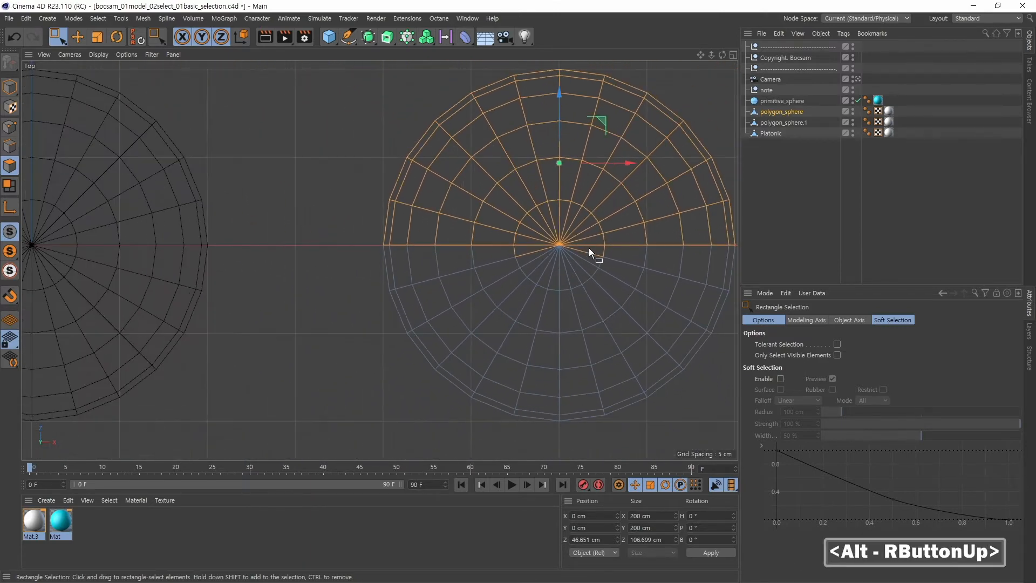
pyautogui.keyDown('alt'); pyautogui.moveTo(588, 248); pyautogui.dragTo(442, 289, button='middle'); pyautogui.keyUp('alt')
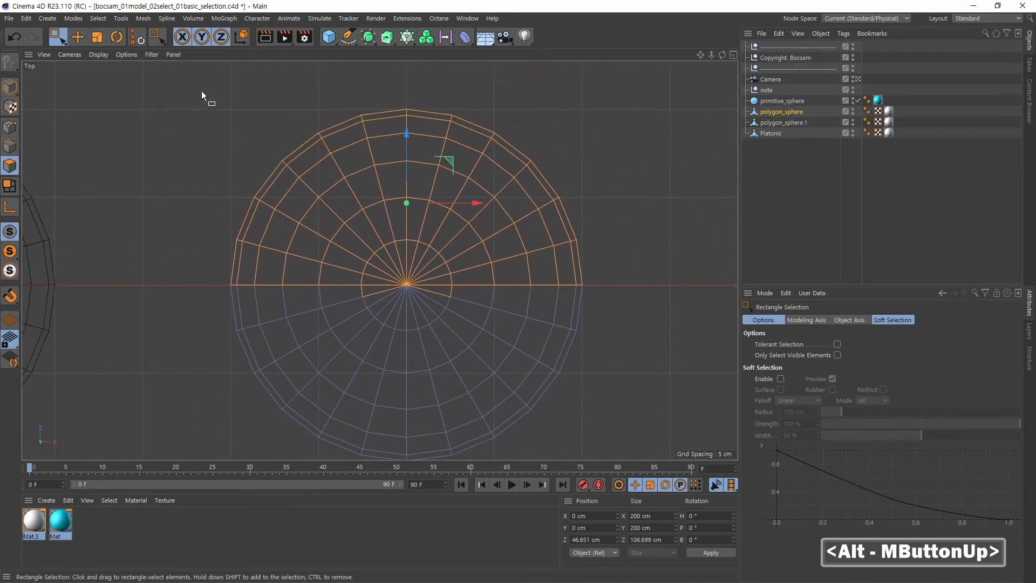
pyautogui.moveTo(202, 92); pyautogui.dragTo(615, 279)
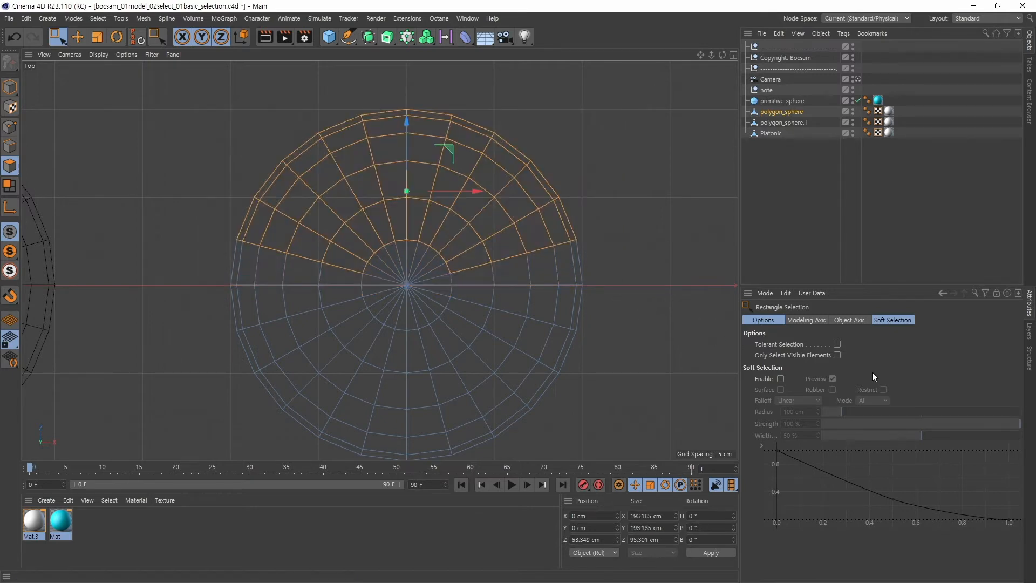
# Enable Tolerant Selection and box-select the sphere's upper half several times, ending just above and just below the centre line.
pyautogui.click(836, 344)
pyautogui.moveTo(188, 102); pyautogui.dragTo(660, 281)
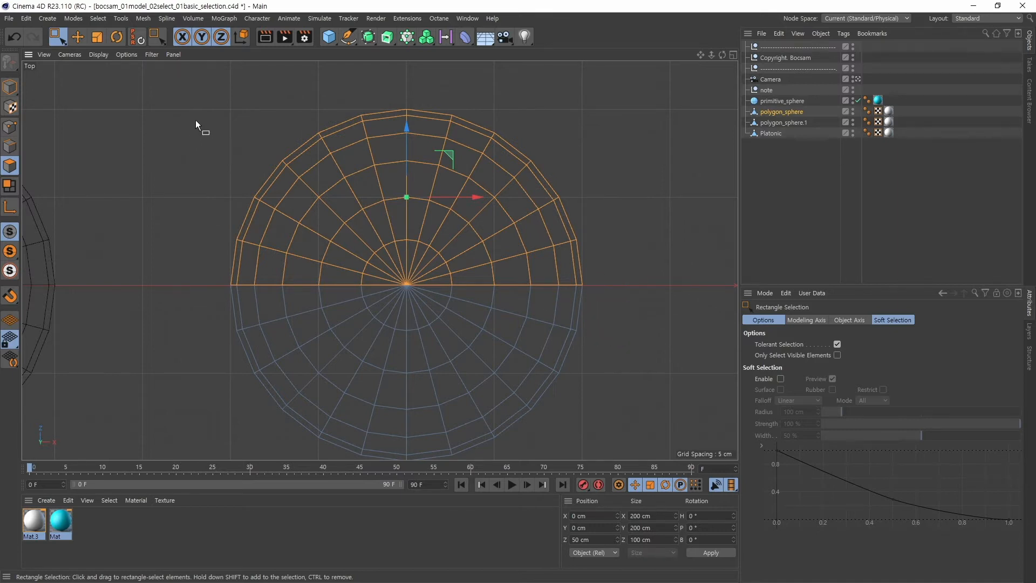
pyautogui.moveTo(205, 96); pyautogui.dragTo(695, 295)
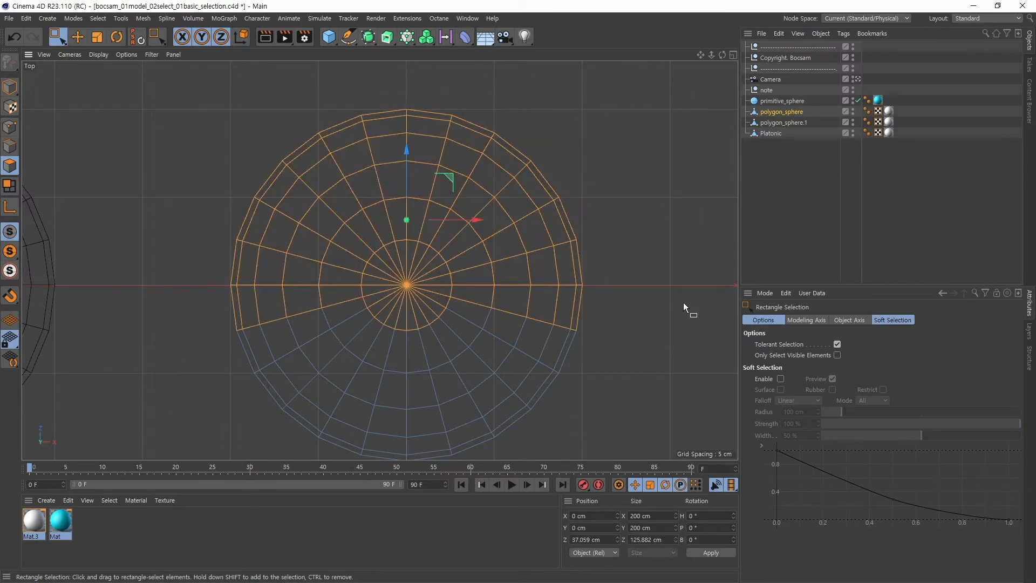
pyautogui.moveTo(254, 87); pyautogui.dragTo(667, 279)
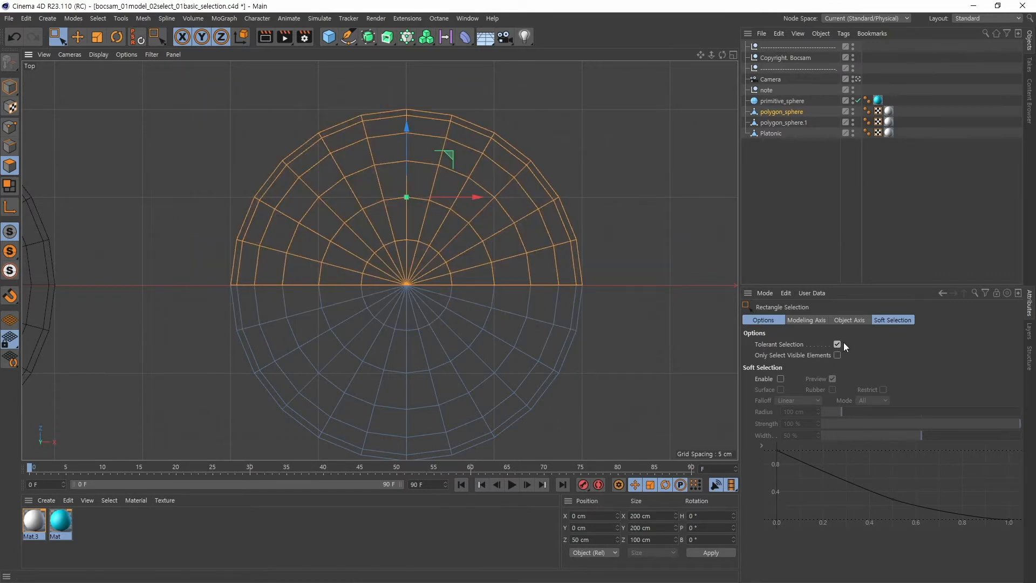
pyautogui.moveTo(199, 85); pyautogui.dragTo(665, 281)
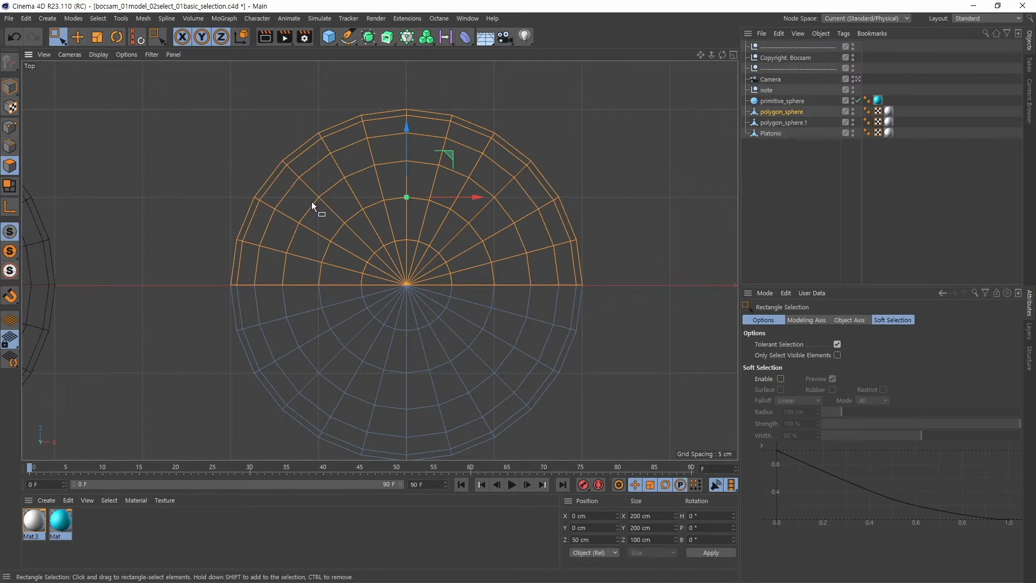
# Box-select every polygon of polygon_sphere in the Top view and turn off Tolerant Selection.
pyautogui.keyDown('alt'); pyautogui.moveTo(459, 192); pyautogui.dragTo(439, 196, button='right'); pyautogui.keyUp('alt')
pyautogui.keyDown('alt'); pyautogui.moveTo(349, 183); pyautogui.dragTo(328, 185, button='middle'); pyautogui.keyUp('alt')
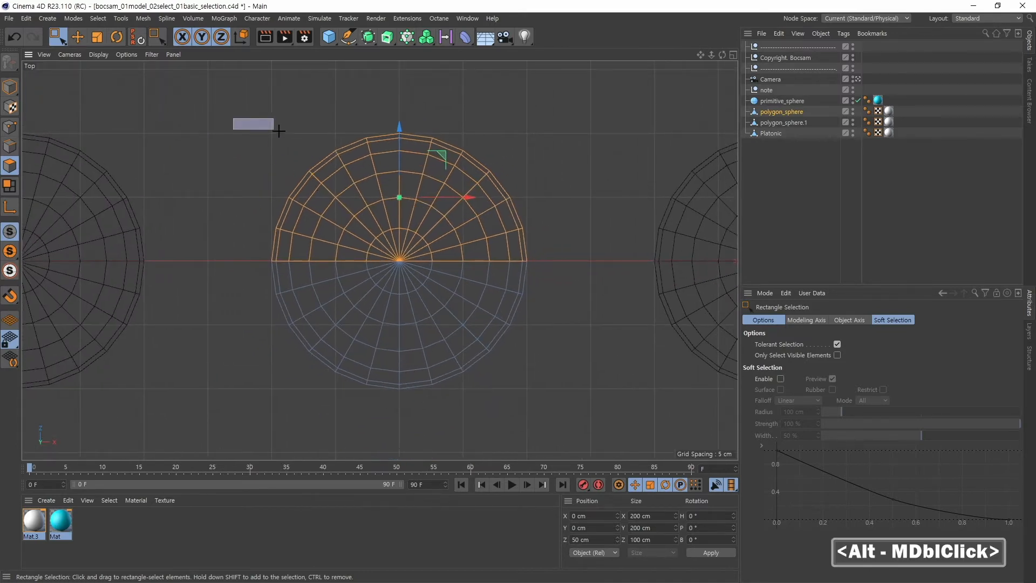
pyautogui.moveTo(278, 130); pyautogui.dragTo(594, 413)
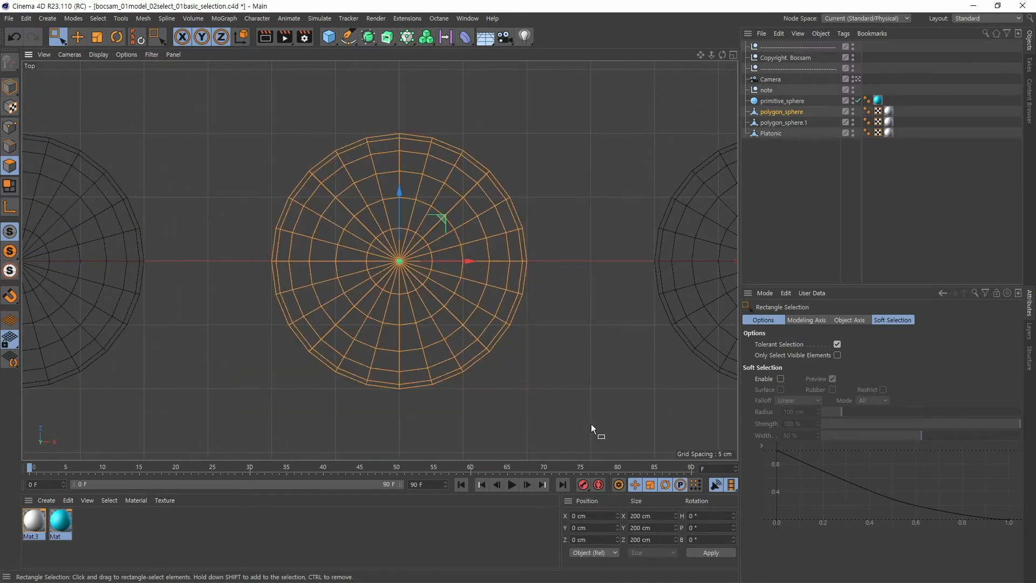
pyautogui.click(837, 344)
# Return to the maximized camera view and select the Platonic object.
pyautogui.middleClick(516, 283)
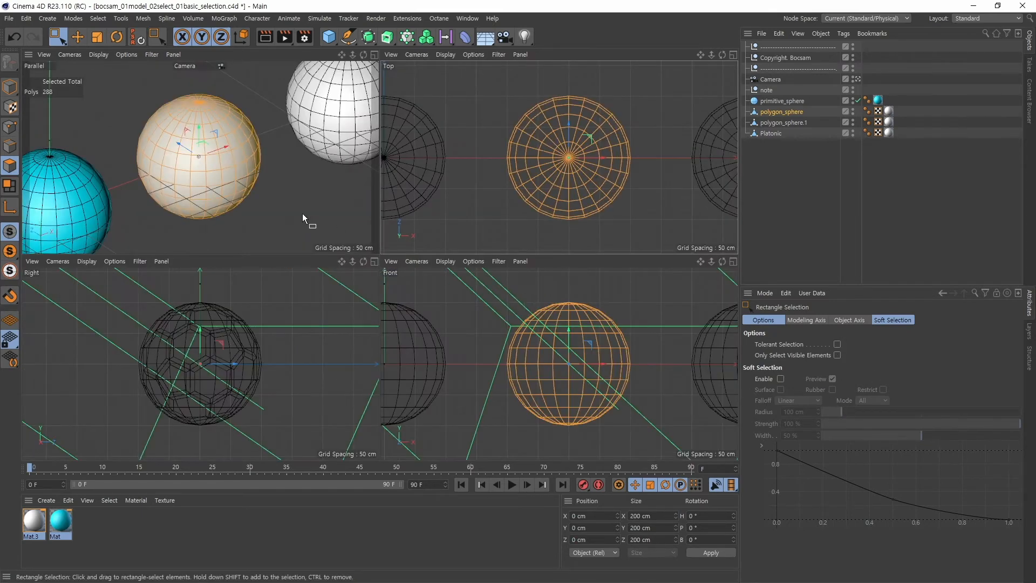
pyautogui.middleClick(302, 212)
pyautogui.keyDown('alt'); pyautogui.moveTo(526, 289); pyautogui.dragTo(571, 270, button='right'); pyautogui.keyUp('alt')
pyautogui.keyDown('alt'); pyautogui.moveTo(693, 240); pyautogui.dragTo(516, 269, button='middle'); pyautogui.keyUp('alt')
pyautogui.keyDown('alt'); pyautogui.moveTo(516, 269); pyautogui.dragTo(571, 217, button='right'); pyautogui.keyUp('alt')
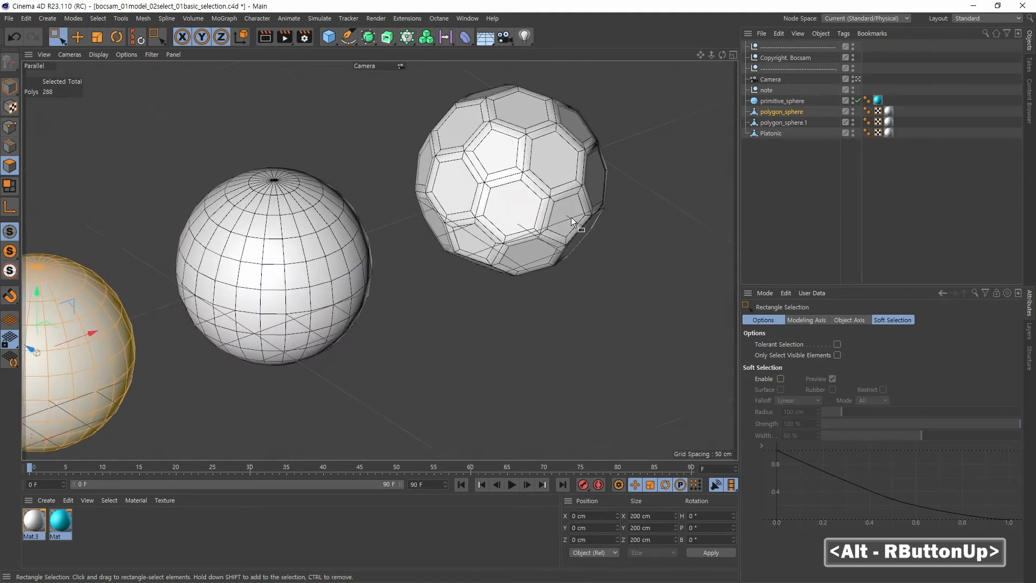
pyautogui.keyDown('alt'); pyautogui.moveTo(501, 201); pyautogui.dragTo(462, 286, button='middle'); pyautogui.keyUp('alt')
pyautogui.keyDown('alt'); pyautogui.moveTo(462, 286); pyautogui.dragTo(518, 267, button='right'); pyautogui.keyUp('alt')
pyautogui.keyDown('alt'); pyautogui.moveTo(527, 264); pyautogui.dragTo(533, 257, button='middle'); pyautogui.keyUp('alt')
pyautogui.click(771, 133)
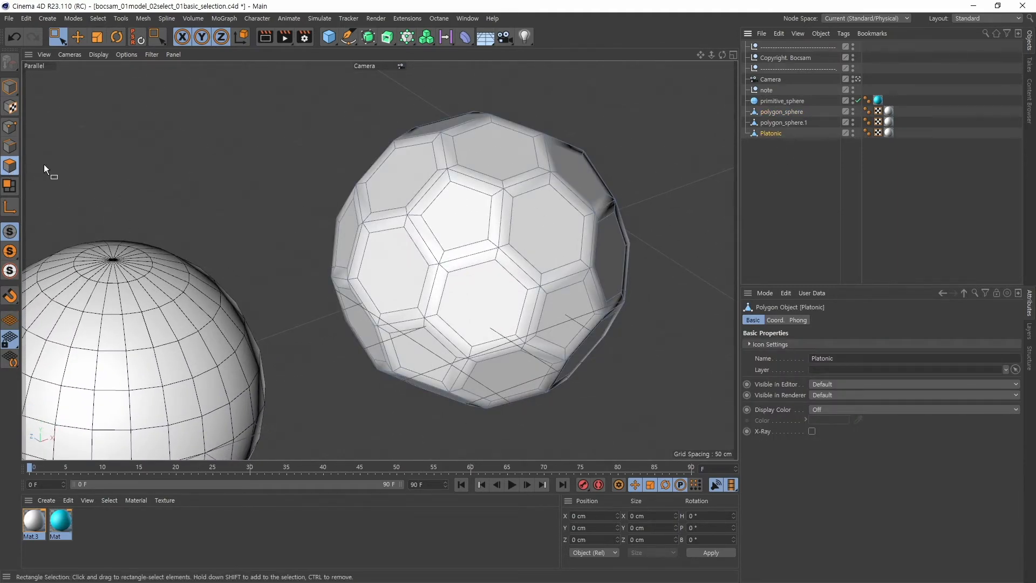
# Examine the pentagon and hexagon faces and the narrow strips between them on the Platonic object up close.
pyautogui.keyDown('alt'); pyautogui.moveTo(532, 200); pyautogui.dragTo(500, 219); pyautogui.keyUp('alt')
pyautogui.keyDown('alt'); pyautogui.moveTo(499, 219); pyautogui.dragTo(538, 228, button='right'); pyautogui.keyUp('alt')
pyautogui.keyDown('alt'); pyautogui.moveTo(539, 228); pyautogui.dragTo(500, 242, button='middle'); pyautogui.keyUp('alt')
pyautogui.keyDown('alt'); pyautogui.moveTo(499, 242); pyautogui.dragTo(529, 241, button='right'); pyautogui.keyUp('alt')
pyautogui.keyDown('alt'); pyautogui.moveTo(529, 241); pyautogui.dragTo(452, 290, button='middle'); pyautogui.keyUp('alt')
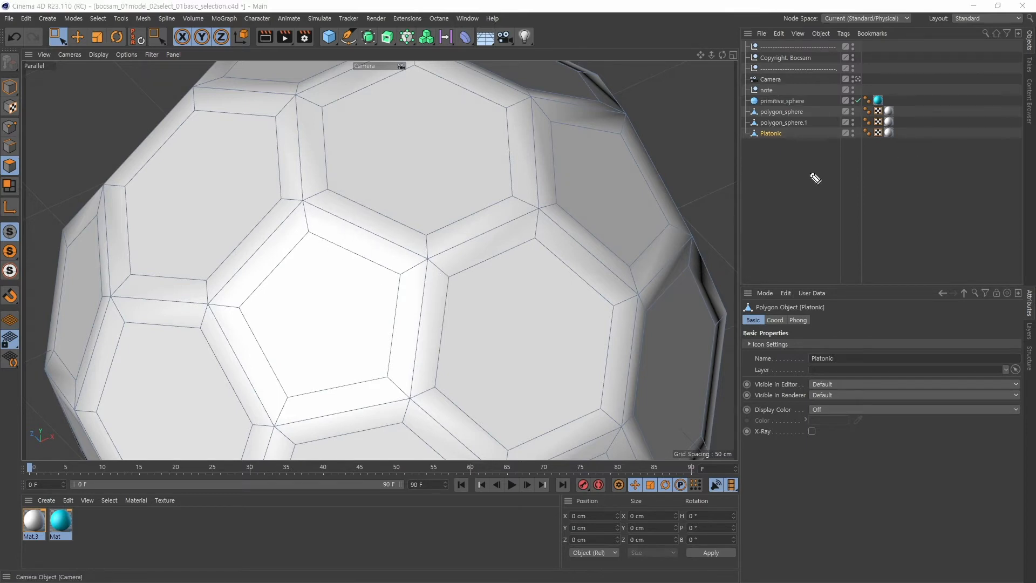
# Box-select the narrow strips meeting at the pentagon's upper corner with Rectangle Selection, using successively larger rectangles.
pyautogui.moveTo(330, 191)
pyautogui.mouseDown()
pyautogui.moveTo(309, 224)
pyautogui.moveTo(395, 292)
pyautogui.moveTo(404, 385)
pyautogui.moveTo(452, 351)
pyautogui.moveTo(481, 267)
pyautogui.moveTo(543, 224)
pyautogui.moveTo(439, 224)
pyautogui.moveTo(340, 202)
pyautogui.moveTo(324, 187)
pyautogui.mouseUp()
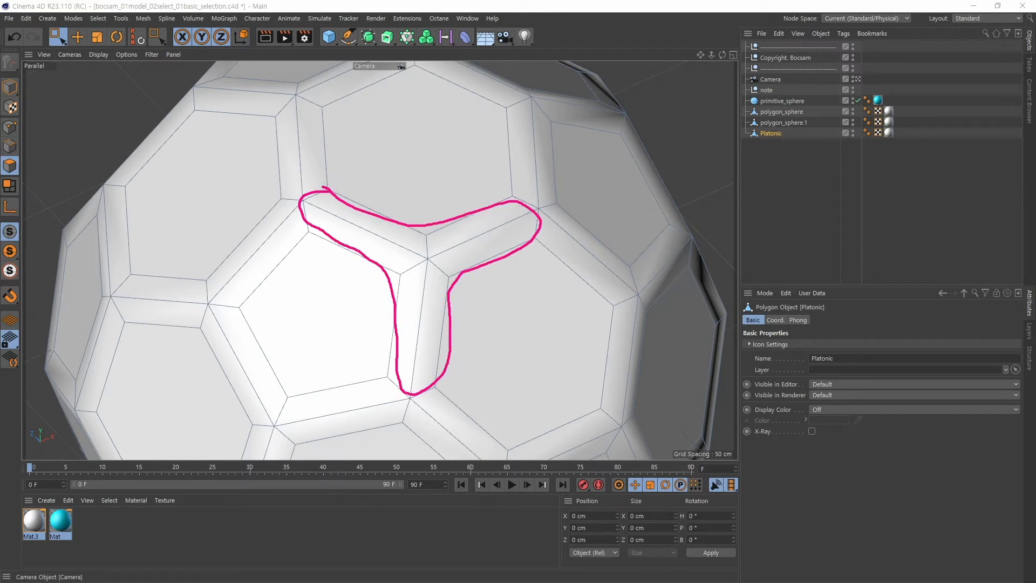
pyautogui.press('Escape')
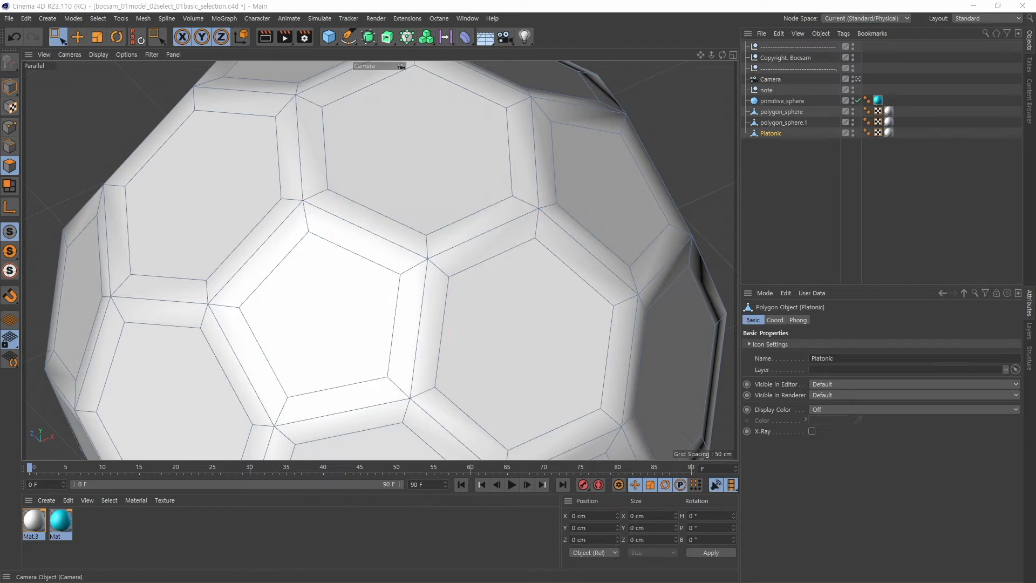
pyautogui.click(60, 36)
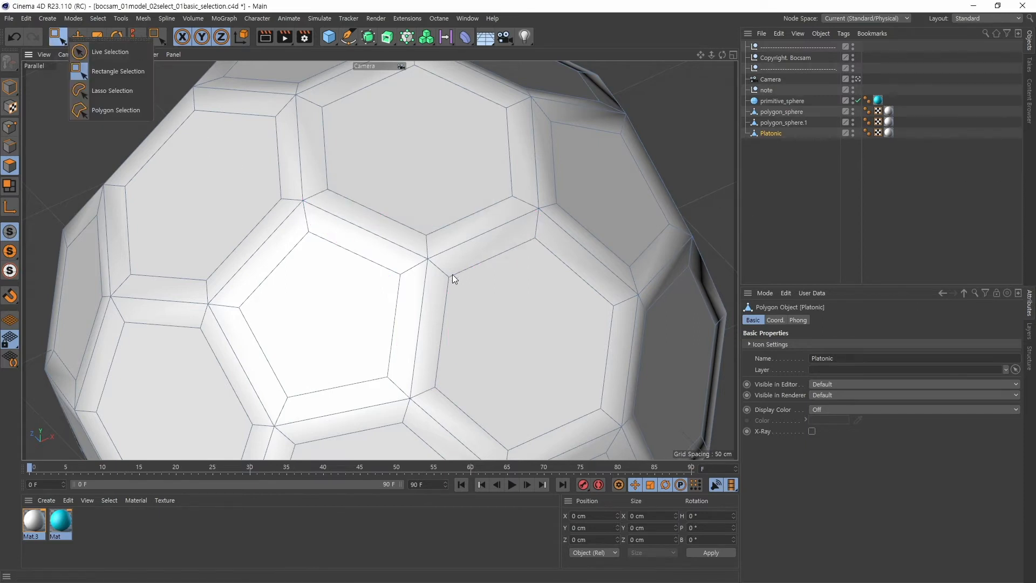
pyautogui.click(280, 176)
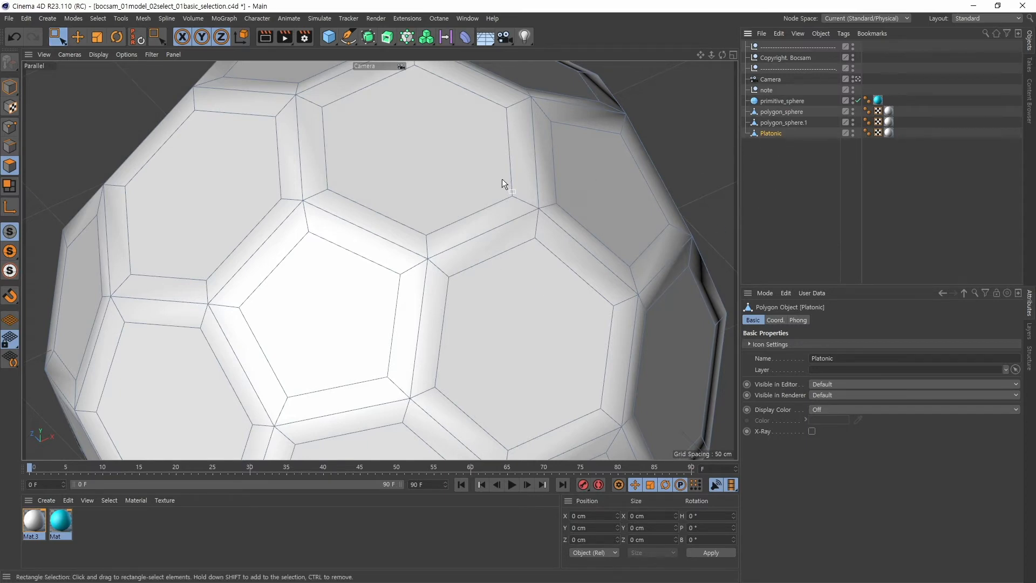
pyautogui.moveTo(345, 205); pyautogui.dragTo(489, 329)
pyautogui.moveTo(272, 171); pyautogui.dragTo(546, 414)
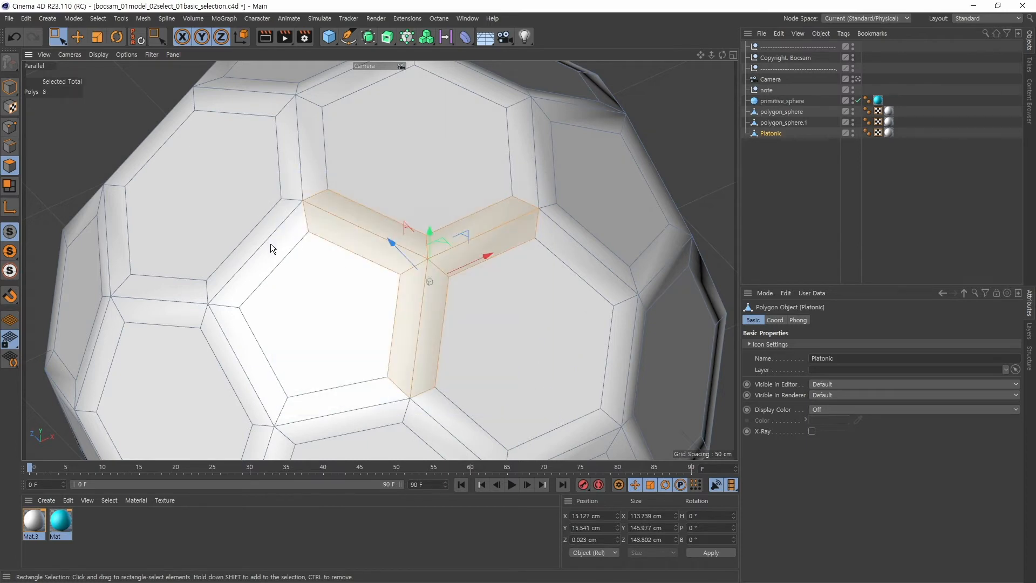
pyautogui.moveTo(253, 158); pyautogui.dragTo(582, 440)
# Enable Tolerant Selection and draw small selection rectangles over three strip junctions around the pentagon and neighbouring hexagon.
pyautogui.keyDown('alt'); pyautogui.moveTo(606, 298); pyautogui.dragTo(522, 319, button='right'); pyautogui.keyUp('alt')
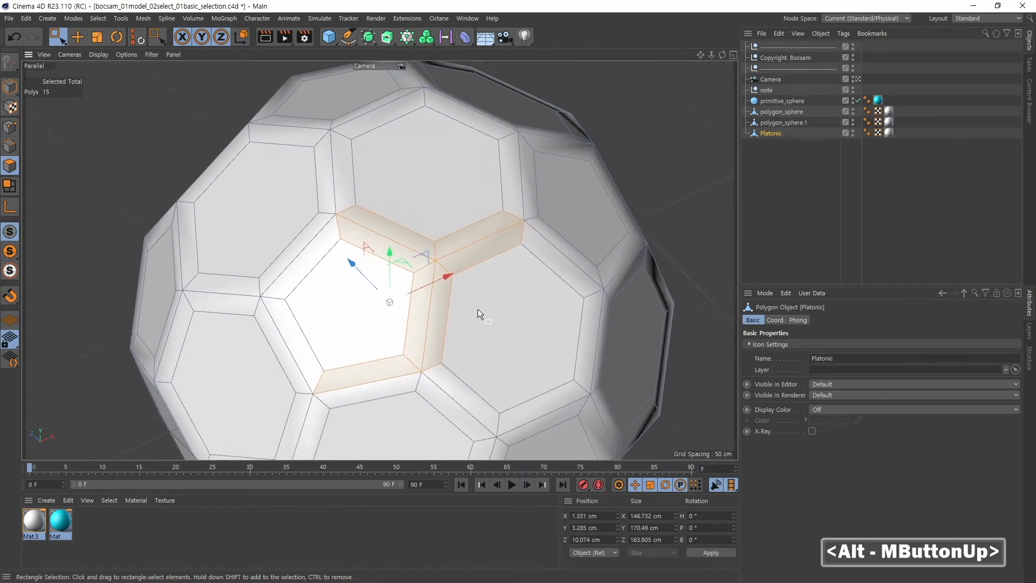
pyautogui.keyDown('alt'); pyautogui.moveTo(477, 309); pyautogui.dragTo(463, 319); pyautogui.keyUp('alt')
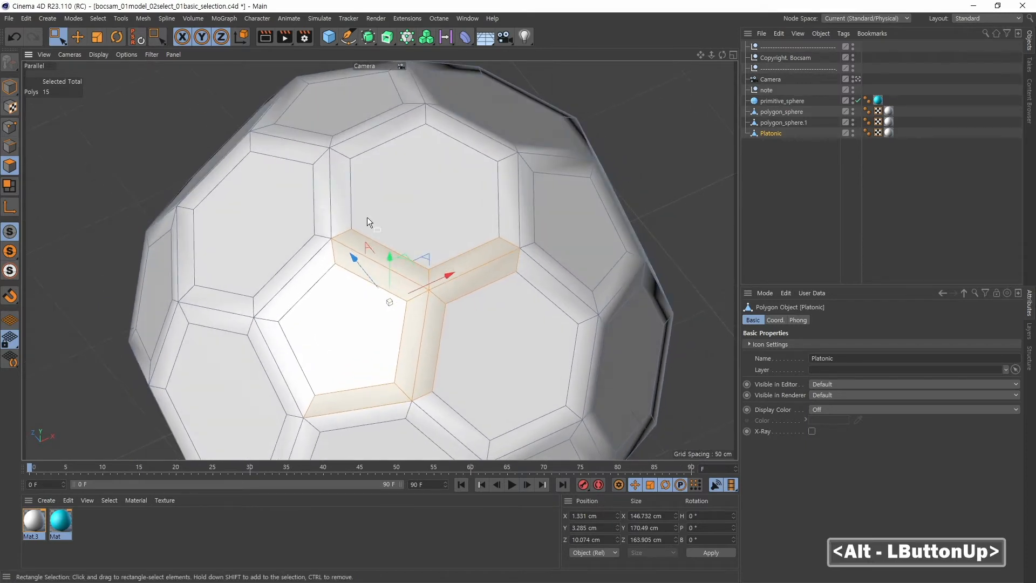
pyautogui.keyDown('alt'); pyautogui.moveTo(416, 278); pyautogui.dragTo(481, 311, button='right'); pyautogui.keyUp('alt')
pyautogui.keyDown('alt'); pyautogui.moveTo(481, 312); pyautogui.dragTo(442, 257, button='middle'); pyautogui.keyUp('alt')
pyautogui.keyDown('alt'); pyautogui.moveTo(442, 257); pyautogui.dragTo(485, 268, button='right'); pyautogui.keyUp('alt')
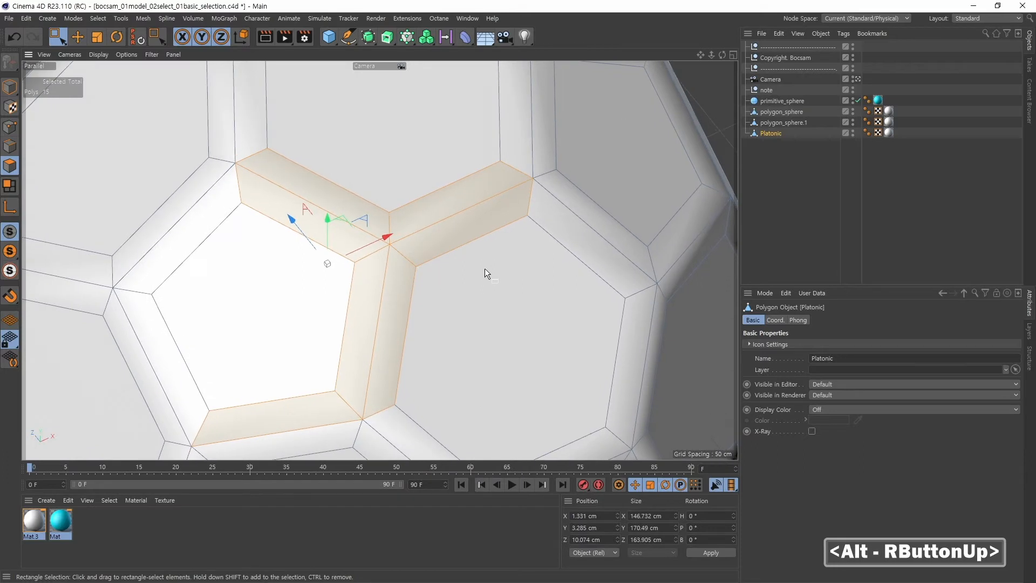
pyautogui.click(57, 37)
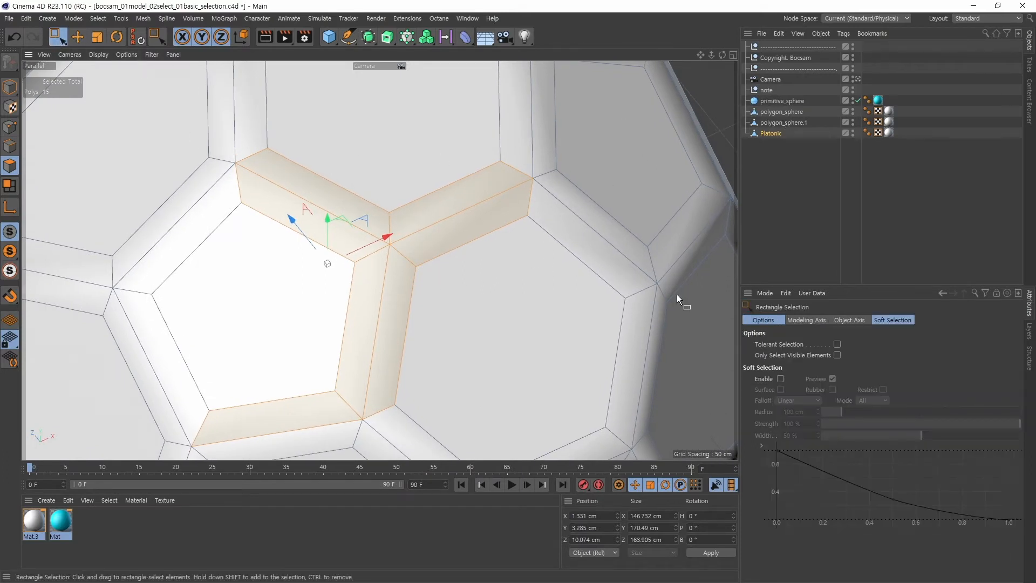
pyautogui.click(836, 344)
pyautogui.moveTo(523, 166); pyautogui.dragTo(549, 288)
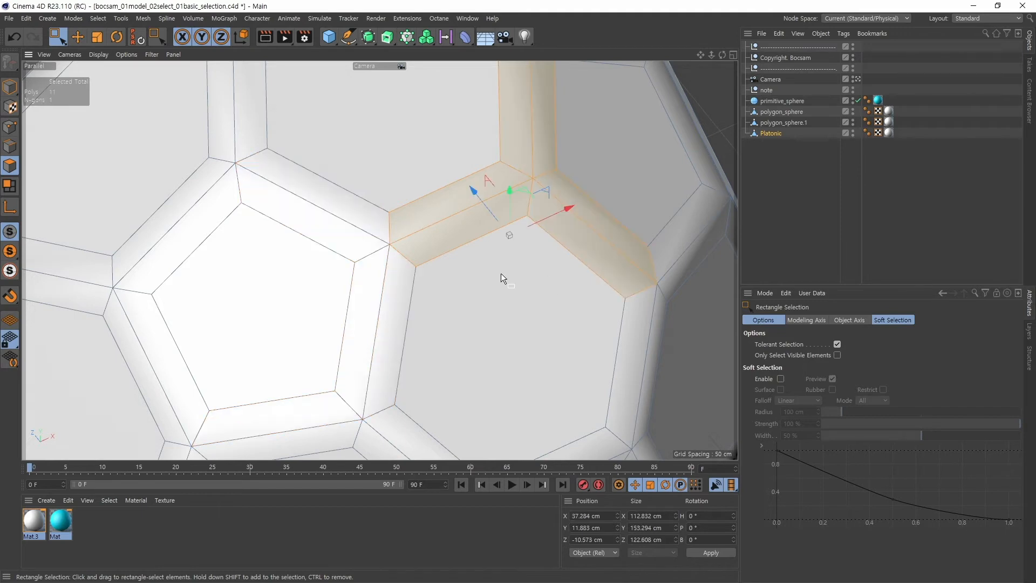
pyautogui.moveTo(382, 236); pyautogui.dragTo(405, 263)
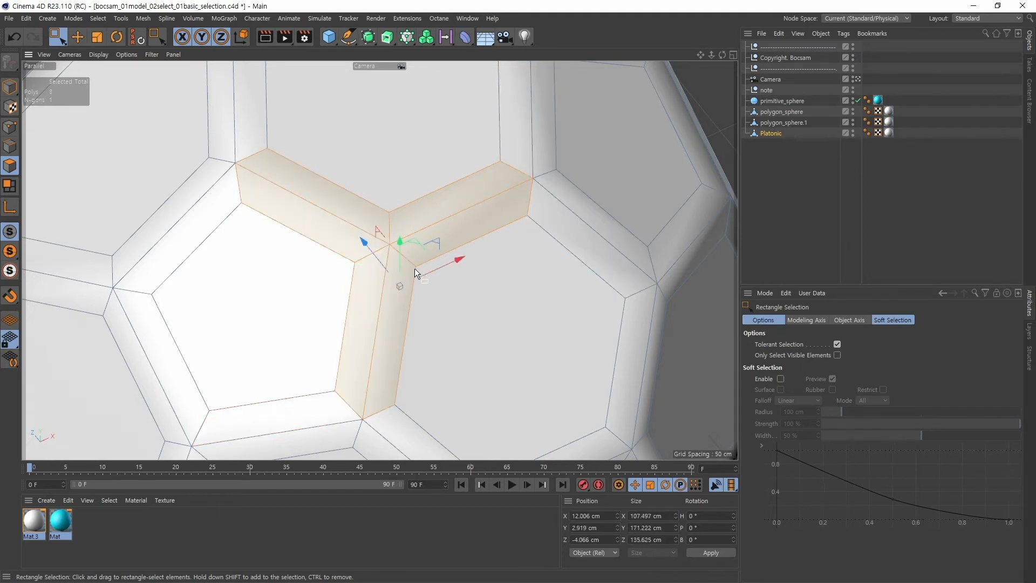
pyautogui.moveTo(221, 153); pyautogui.dragTo(257, 179)
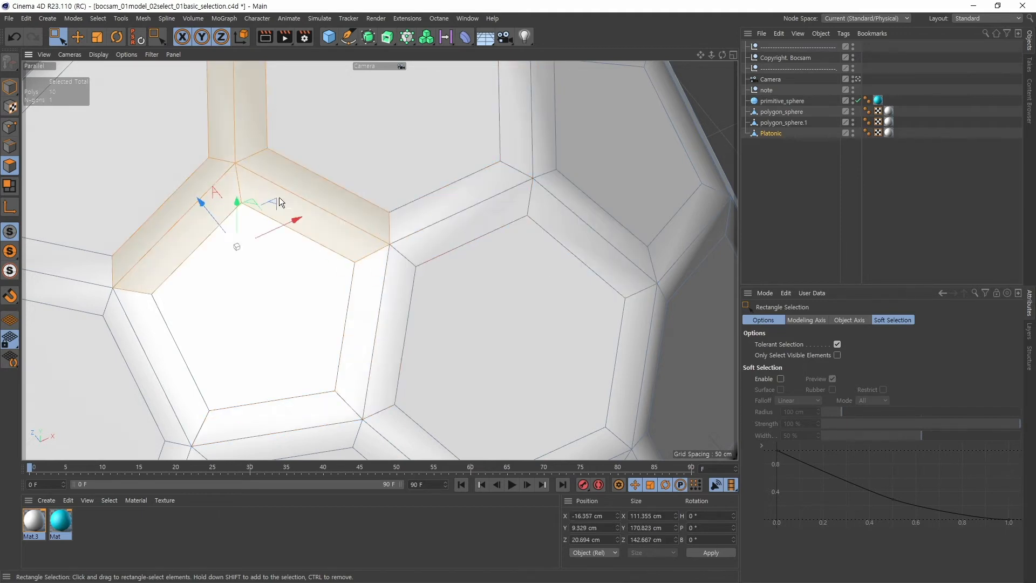
# Box-select the strip junction at the hexagon's far corner, then the junction at the pentagon's top corner again.
pyautogui.keyDown('alt'); pyautogui.moveTo(459, 206); pyautogui.dragTo(470, 276, button='middle'); pyautogui.keyUp('alt')
pyautogui.keyDown('alt'); pyautogui.moveTo(470, 277); pyautogui.dragTo(480, 241, button='right'); pyautogui.keyUp('alt')
pyautogui.moveTo(481, 241)
pyautogui.keyDown('alt'); pyautogui.mouseDown(button='middle')
pyautogui.moveTo(467, 254)
pyautogui.moveTo(469, 224)
pyautogui.mouseUp(button='middle'); pyautogui.keyUp('alt')
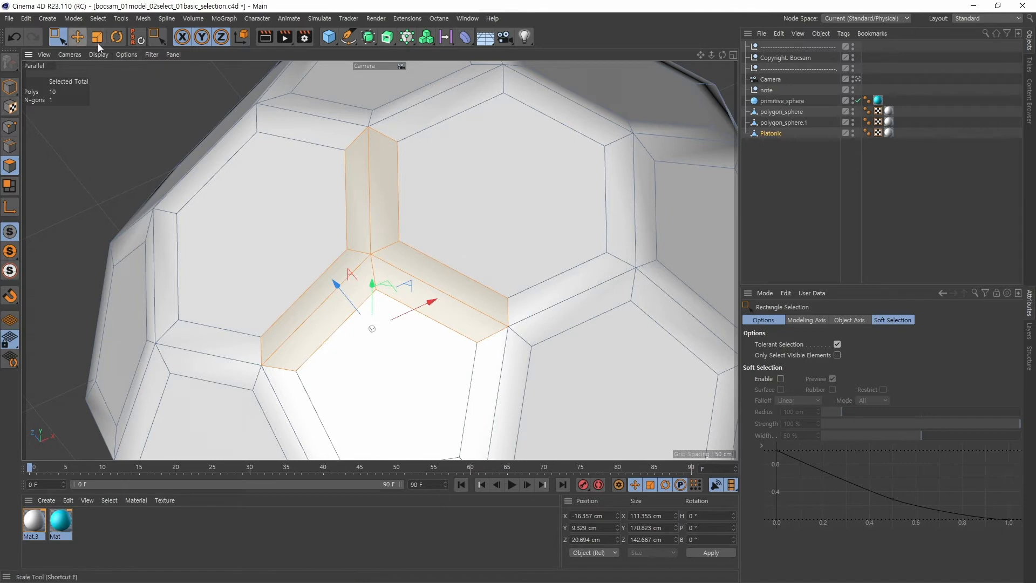
pyautogui.moveTo(625, 253); pyautogui.dragTo(646, 282)
pyautogui.keyDown('alt'); pyautogui.moveTo(616, 244); pyautogui.dragTo(559, 247, button='middle'); pyautogui.keyUp('alt')
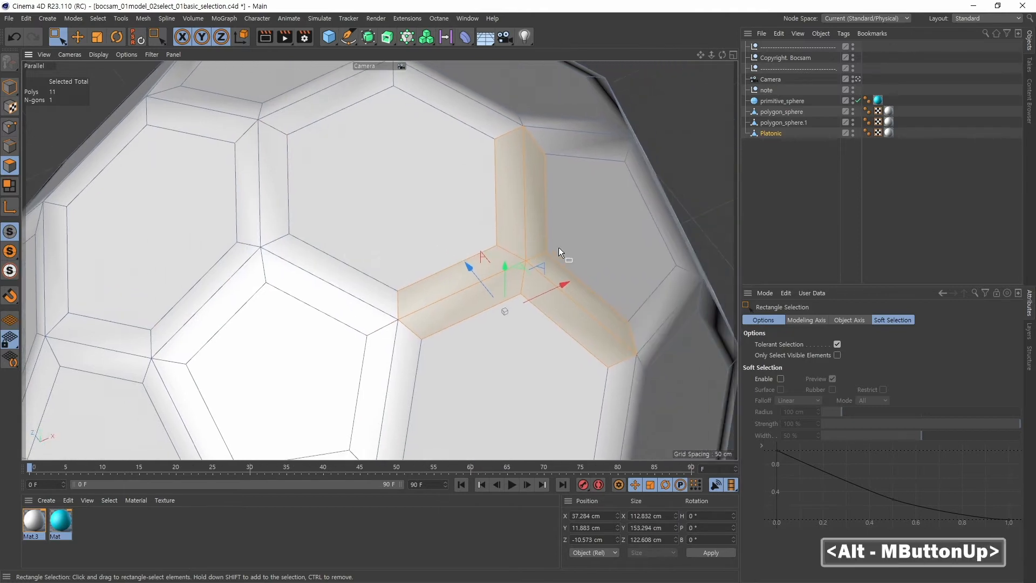
pyautogui.keyDown('alt'); pyautogui.moveTo(558, 247); pyautogui.dragTo(530, 258, button='right'); pyautogui.keyUp('alt')
pyautogui.moveTo(328, 246); pyautogui.dragTo(361, 277)
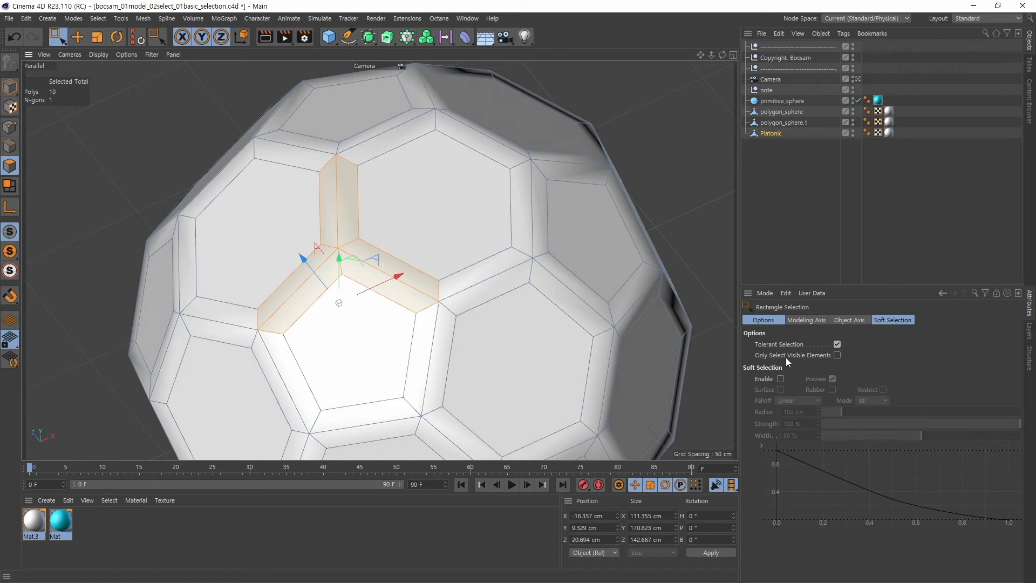
# Turn off Tolerant Selection and turn on Only Select Visible Elements for Rectangle Selection.
pyautogui.click(836, 344)
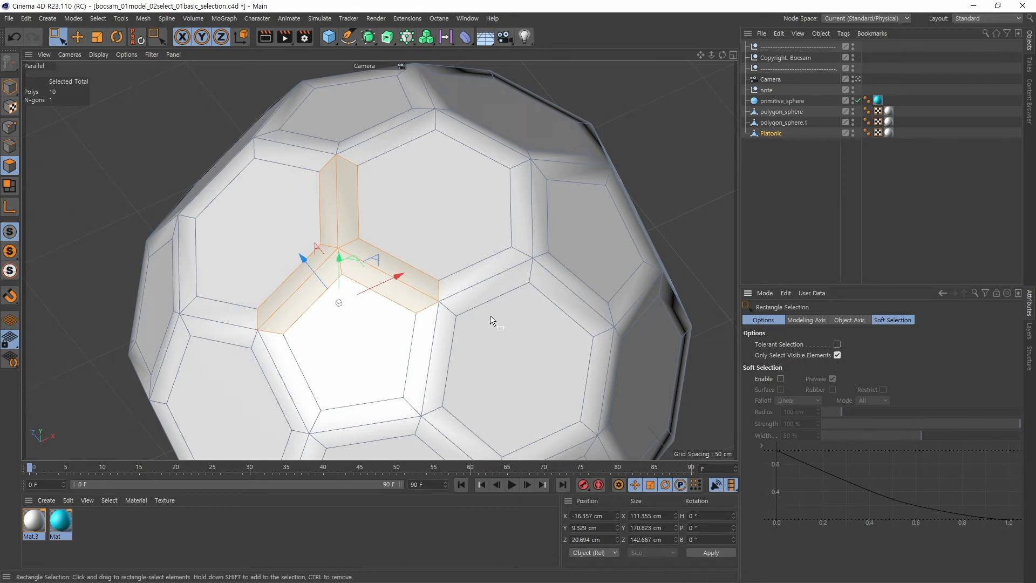
pyautogui.keyDown('alt'); pyautogui.moveTo(523, 245); pyautogui.dragTo(488, 247, button='right'); pyautogui.keyUp('alt')
pyautogui.keyDown('alt'); pyautogui.moveTo(488, 247); pyautogui.dragTo(449, 232, button='middle'); pyautogui.keyUp('alt')
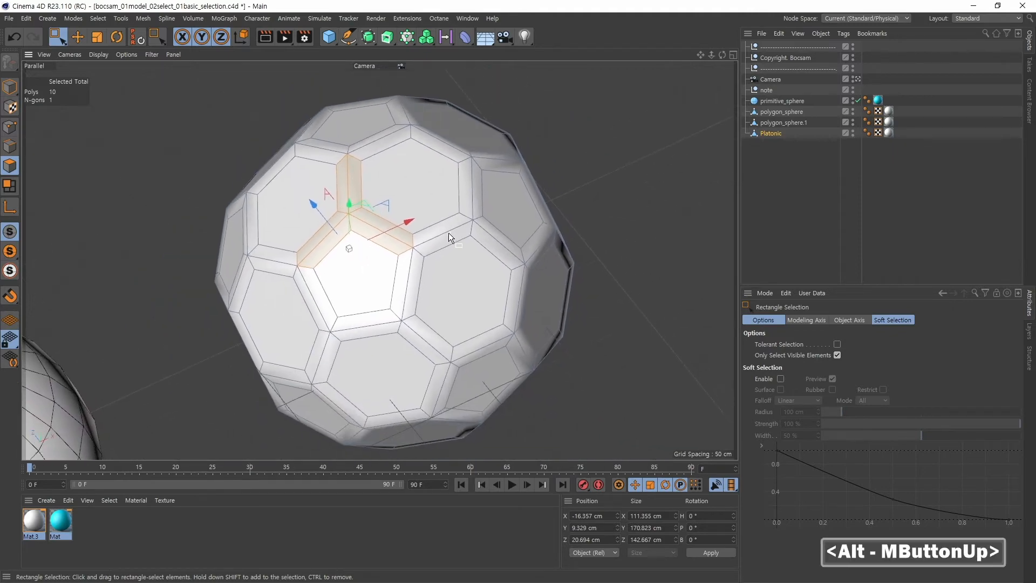
# Select polygon_sphere and draw a selection rectangle around the entire sphere in the maximized Top view.
pyautogui.middleClick(604, 249)
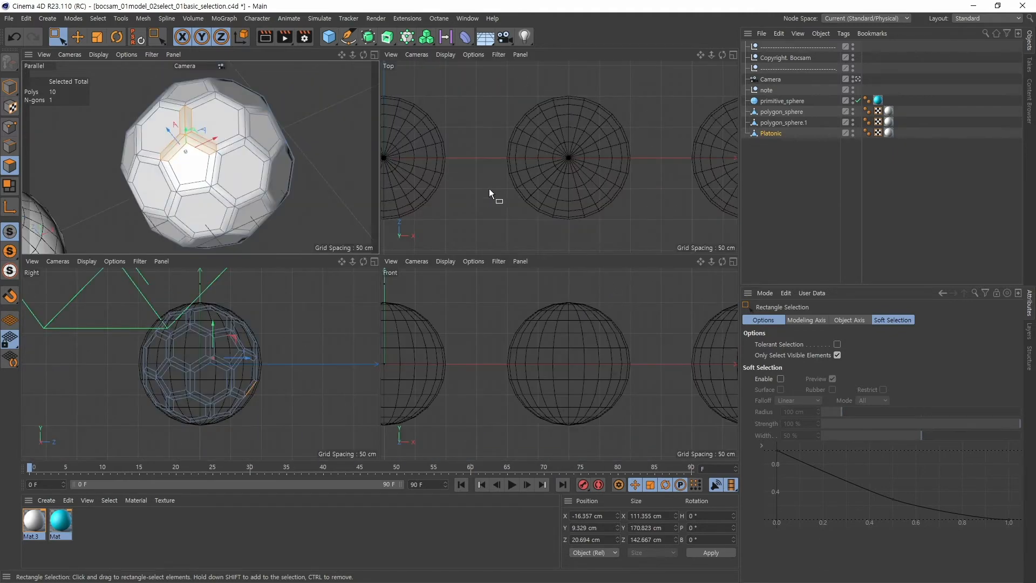
pyautogui.middleClick(489, 188)
pyautogui.keyDown('alt'); pyautogui.moveTo(623, 214); pyautogui.dragTo(614, 221, button='right'); pyautogui.keyUp('alt')
pyautogui.keyDown('alt'); pyautogui.moveTo(614, 221); pyautogui.dragTo(540, 259, button='middle'); pyautogui.keyUp('alt')
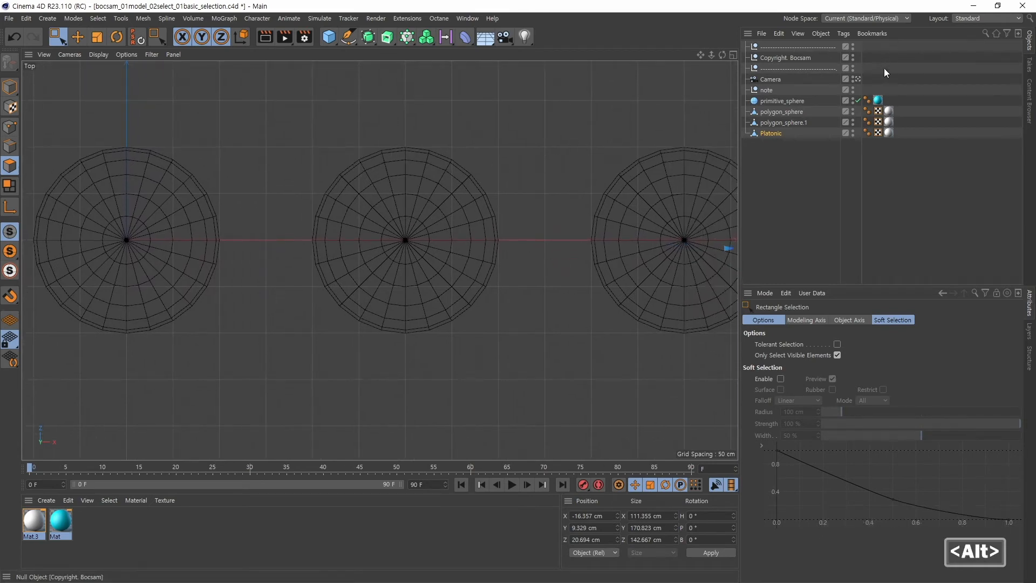
pyautogui.click(781, 112)
pyautogui.moveTo(435, 293)
pyautogui.keyDown('alt'); pyautogui.mouseDown(button='middle')
pyautogui.moveTo(540, 299)
pyautogui.moveTo(516, 284)
pyautogui.moveTo(444, 294)
pyautogui.mouseUp(button='middle'); pyautogui.keyUp('alt')
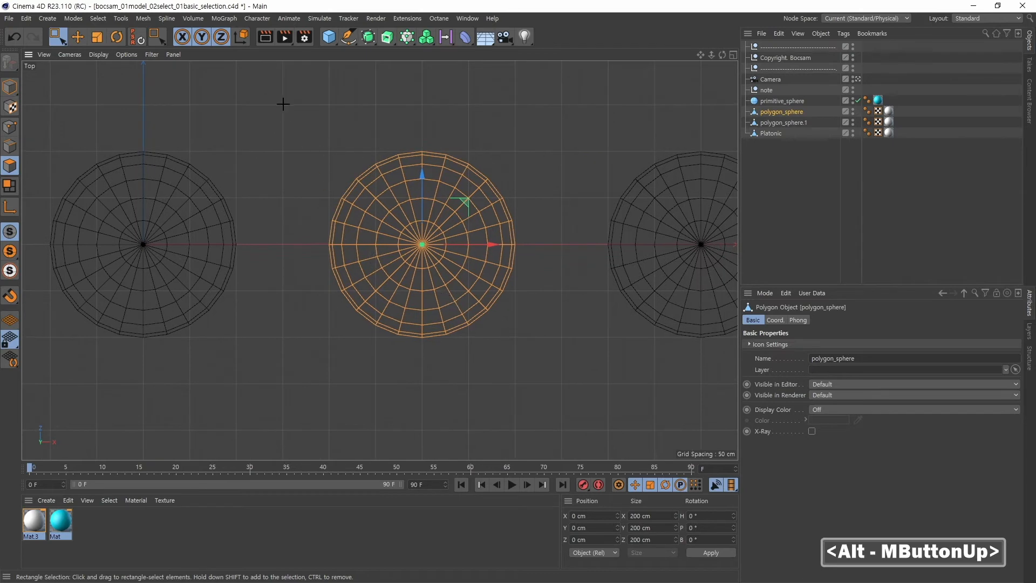
pyautogui.moveTo(280, 104); pyautogui.dragTo(571, 392)
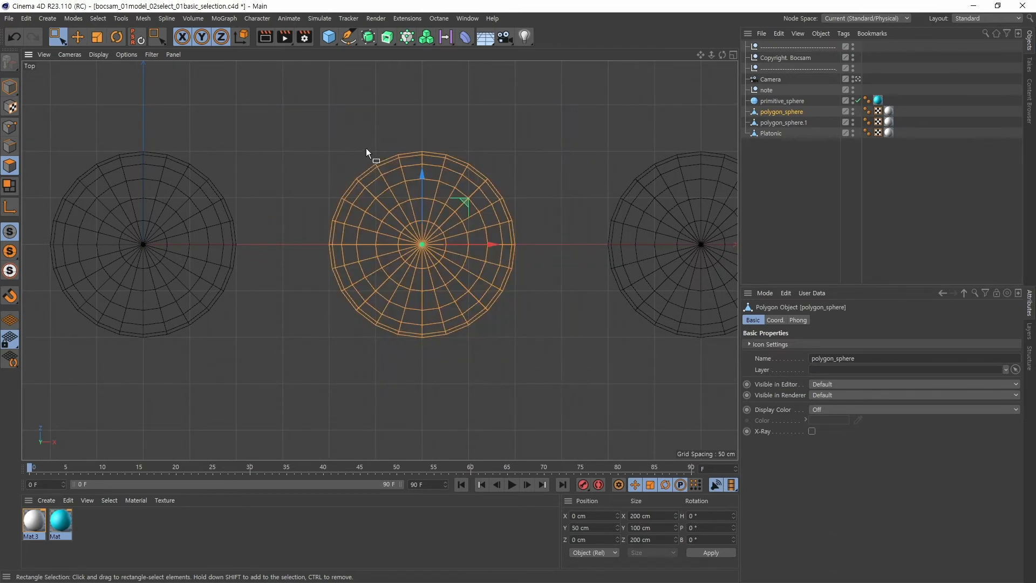
# Examine from several angles in the maximized camera view which polygons of polygon_sphere are selected.
pyautogui.middleClick(410, 352)
pyautogui.middleClick(305, 235)
pyautogui.keyDown('alt'); pyautogui.moveTo(635, 287); pyautogui.dragTo(456, 346, button='right'); pyautogui.keyUp('alt')
pyautogui.keyDown('alt'); pyautogui.moveTo(456, 345); pyautogui.dragTo(526, 236, button='middle'); pyautogui.keyUp('alt')
pyautogui.keyDown('alt'); pyautogui.moveTo(499, 361); pyautogui.dragTo(488, 295); pyautogui.keyUp('alt')
pyautogui.keyDown('alt'); pyautogui.moveTo(384, 334); pyautogui.dragTo(463, 333, button='right'); pyautogui.keyUp('alt')
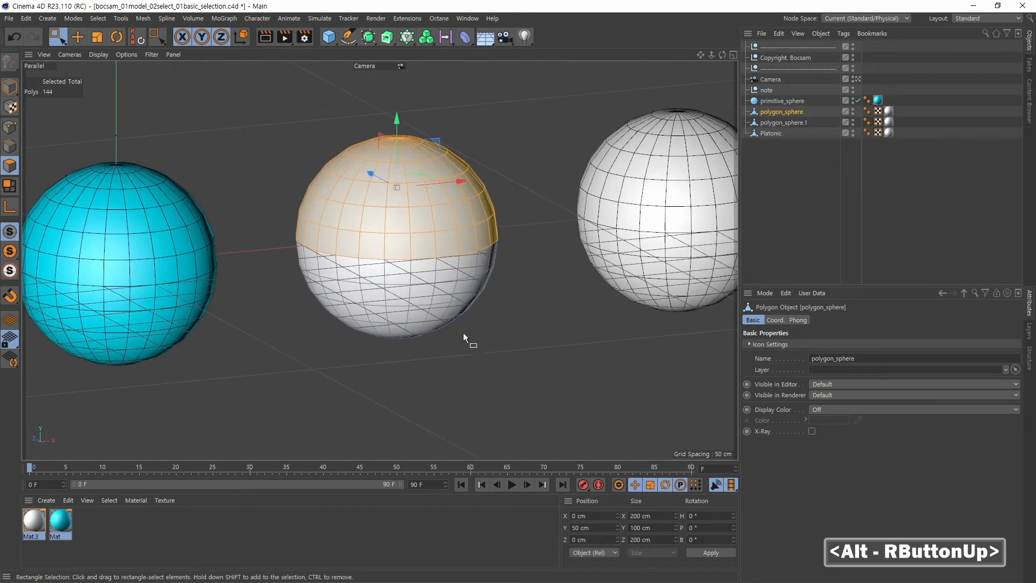
pyautogui.keyDown('alt'); pyautogui.moveTo(463, 333); pyautogui.dragTo(432, 258, button='middle'); pyautogui.keyUp('alt')
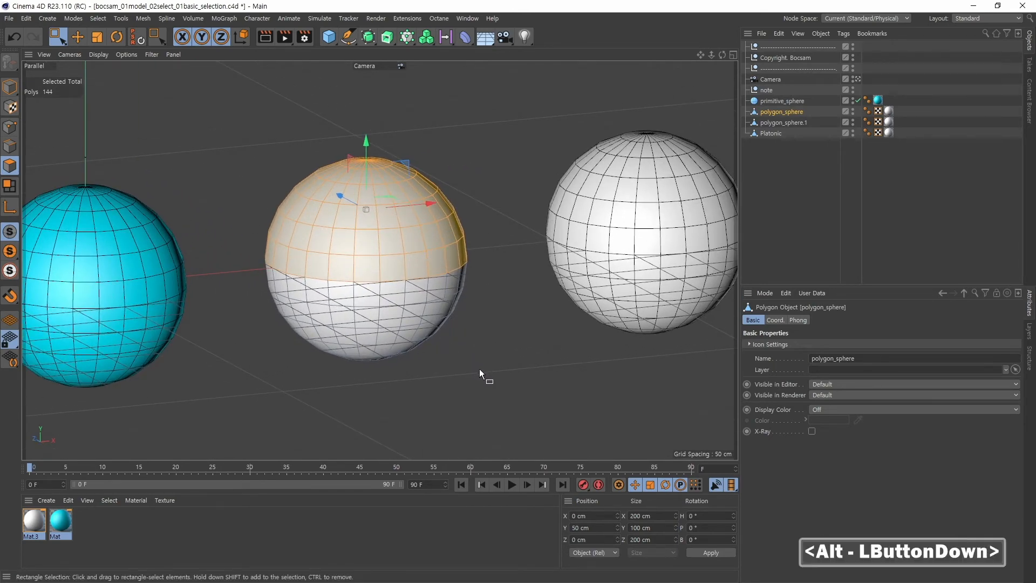
pyautogui.keyDown('alt'); pyautogui.moveTo(481, 374); pyautogui.dragTo(459, 355); pyautogui.keyUp('alt')
# Turn off Only Select Visible Elements, box-select the entire polygon_sphere in the Top view and check the selection in the camera view.
pyautogui.middleClick(477, 289)
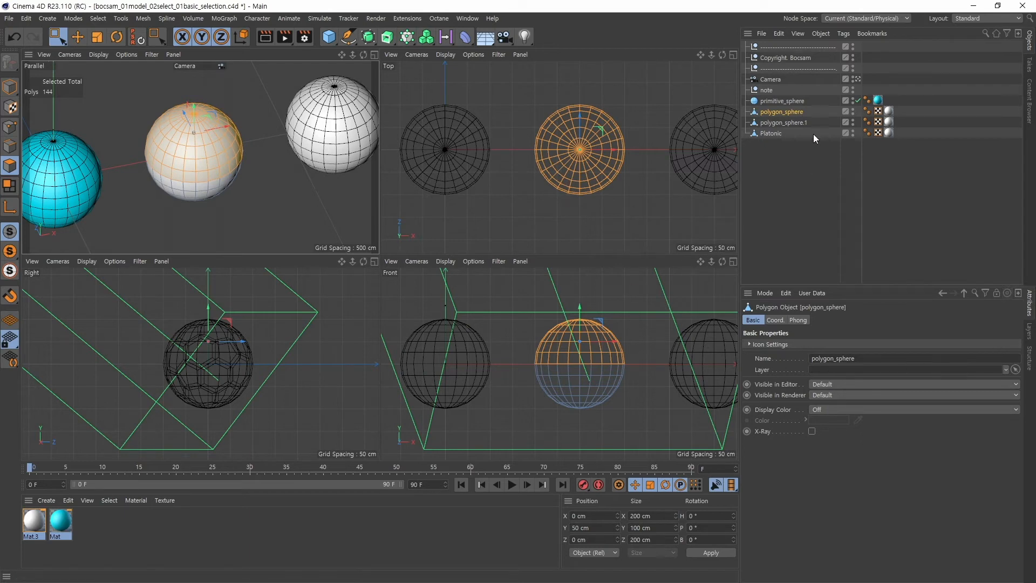
pyautogui.click(58, 36)
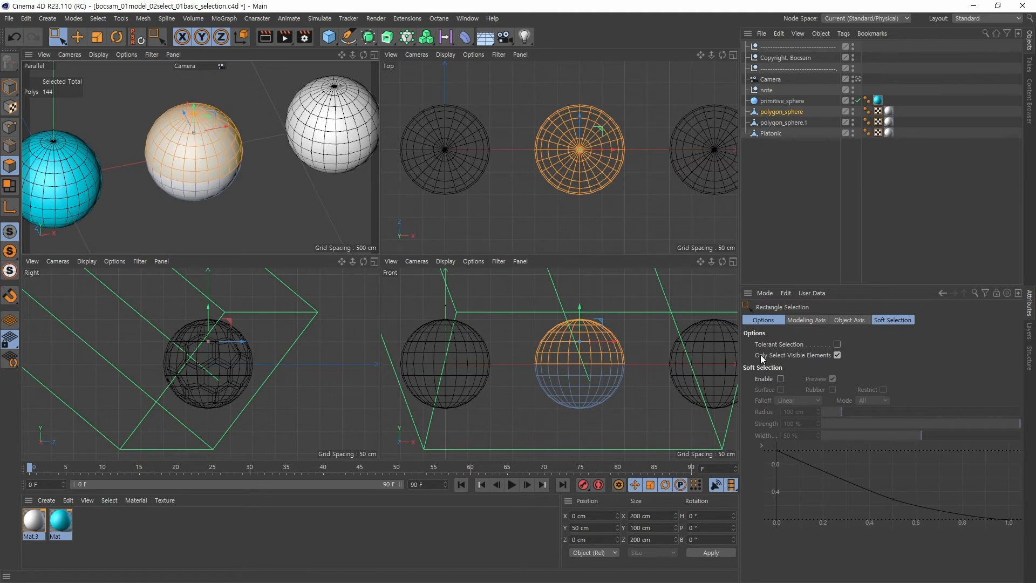
pyautogui.click(837, 355)
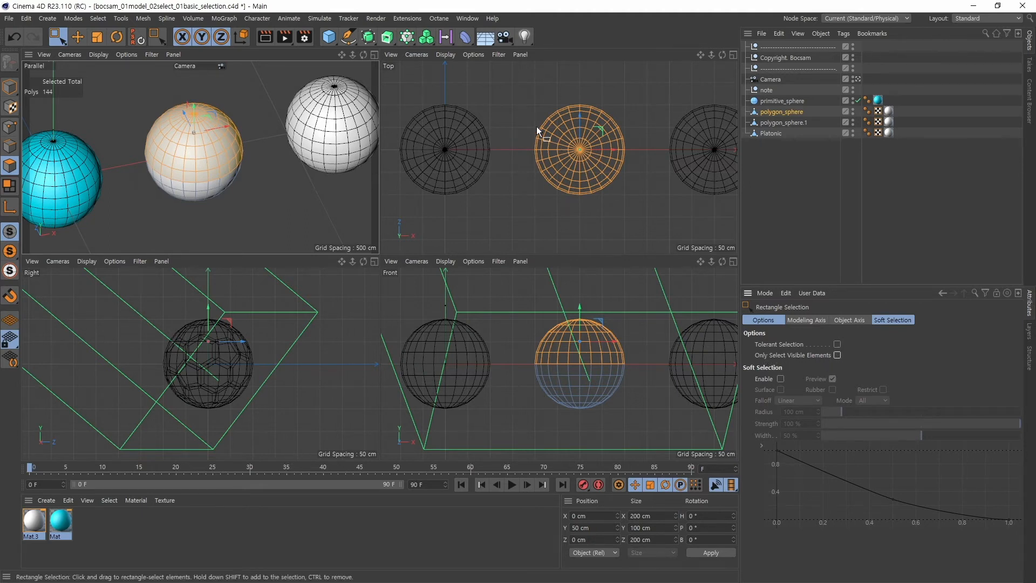
pyautogui.moveTo(514, 92); pyautogui.dragTo(647, 213)
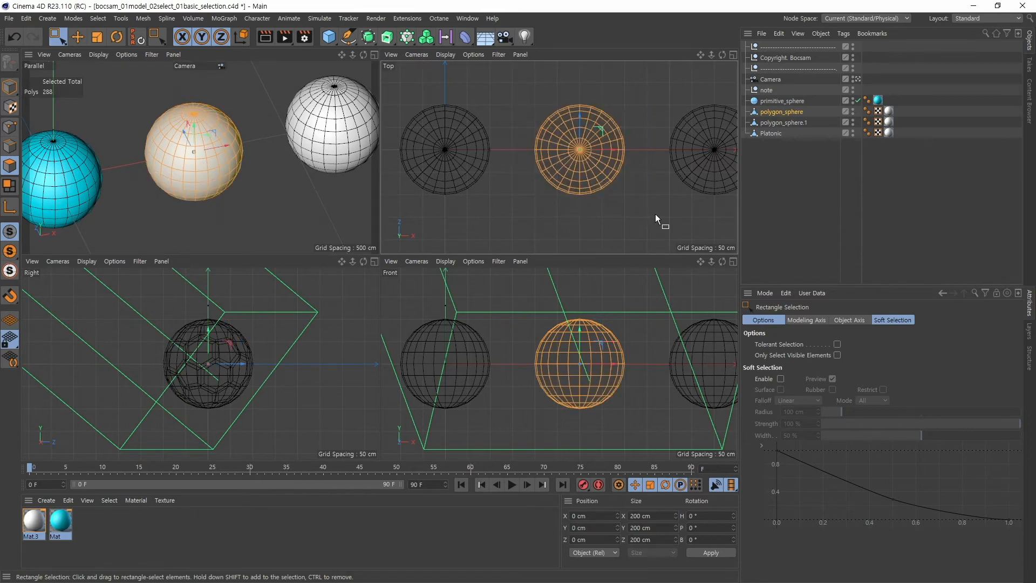
pyautogui.keyDown('alt'); pyautogui.moveTo(244, 187); pyautogui.dragTo(215, 202); pyautogui.keyUp('alt')
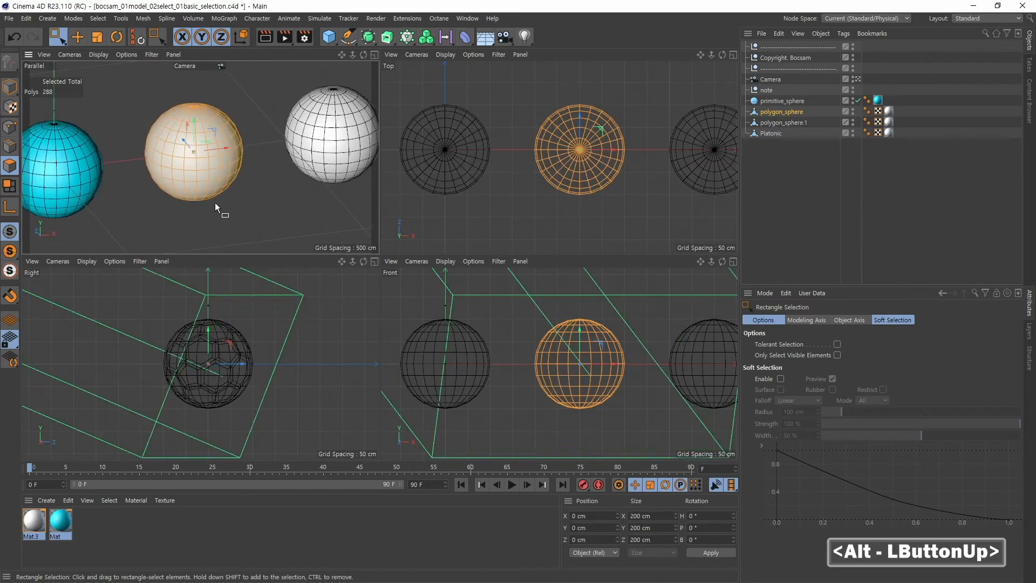
pyautogui.middleClick(215, 202)
pyautogui.keyDown('alt'); pyautogui.moveTo(477, 292); pyautogui.dragTo(381, 241); pyautogui.keyUp('alt')
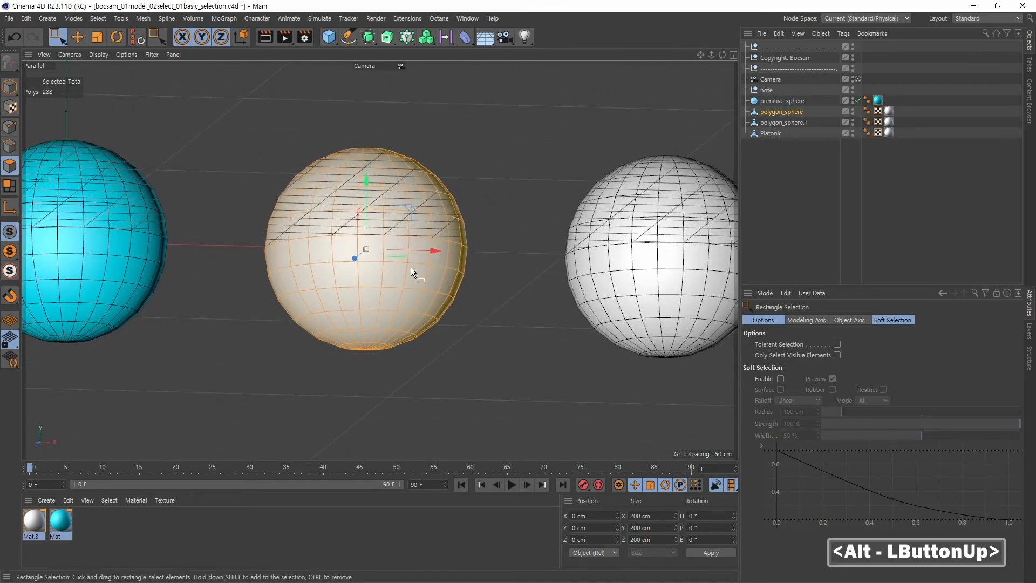
pyautogui.keyDown('alt'); pyautogui.moveTo(484, 270); pyautogui.dragTo(526, 297); pyautogui.keyUp('alt')
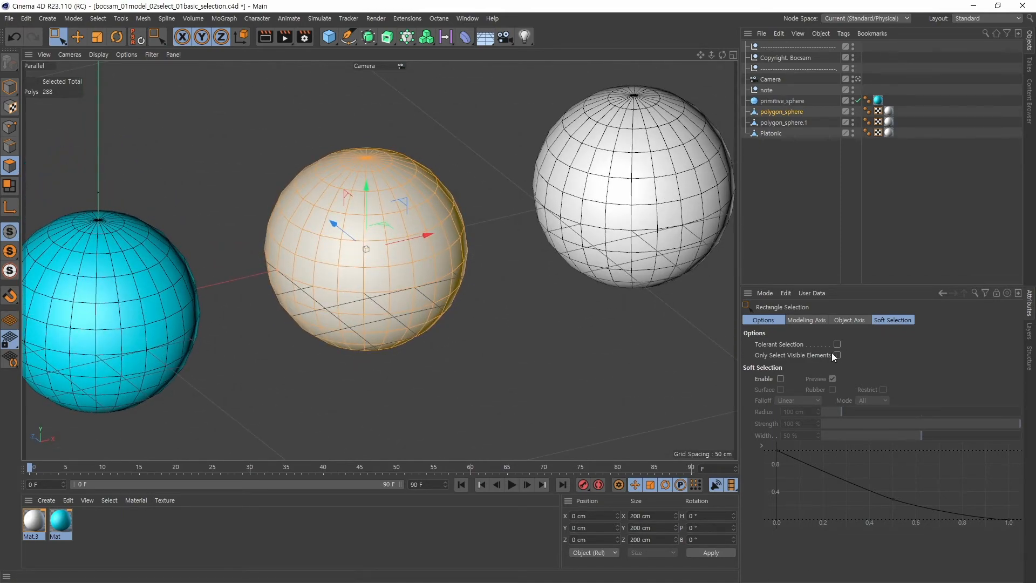
# Re-enable Only Select Visible Elements, box-select the entire polygon_sphere in the maximized Top view and check the selection in the camera view.
pyautogui.middleClick(421, 330)
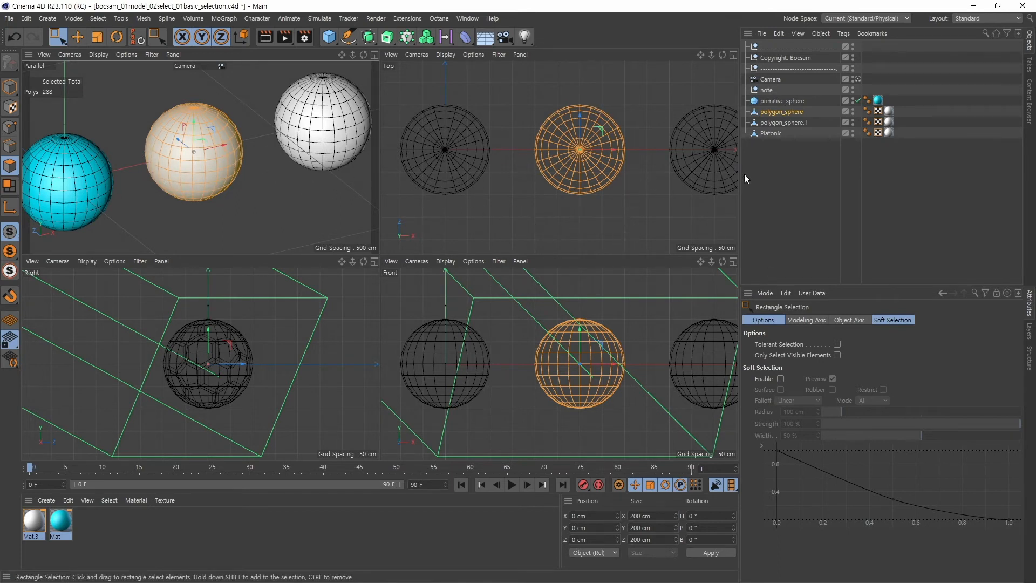
pyautogui.middleClick(537, 218)
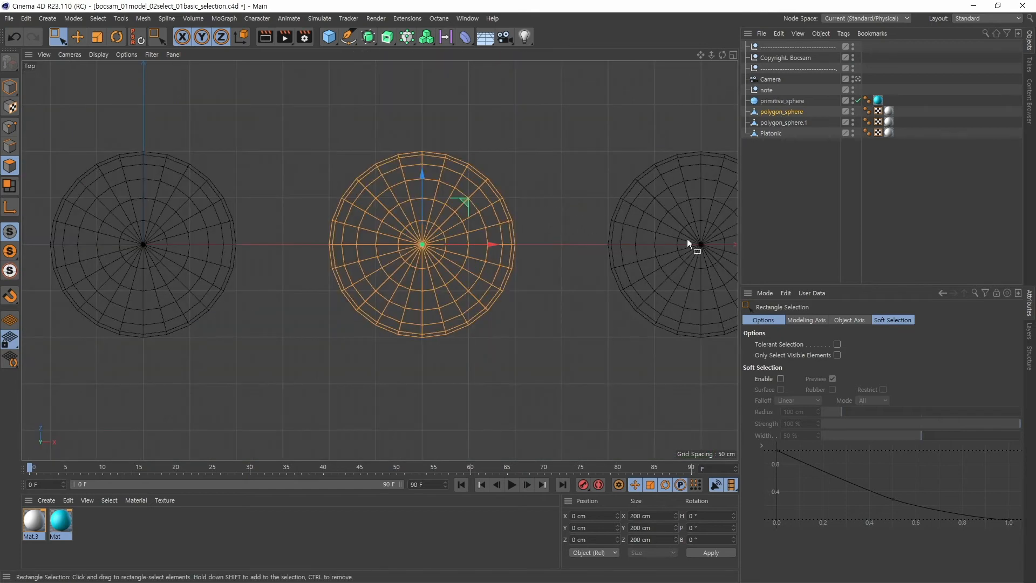
pyautogui.click(837, 355)
pyautogui.moveTo(285, 122); pyautogui.dragTo(555, 394)
pyautogui.middleClick(497, 371)
pyautogui.middleClick(243, 222)
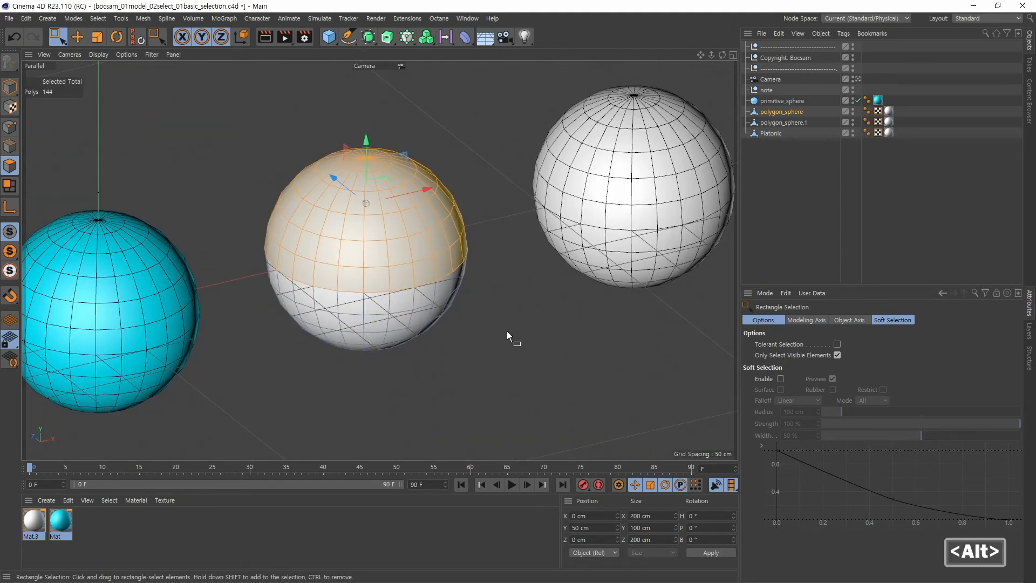
pyautogui.keyDown('alt'); pyautogui.moveTo(507, 331); pyautogui.dragTo(493, 284); pyautogui.keyUp('alt')
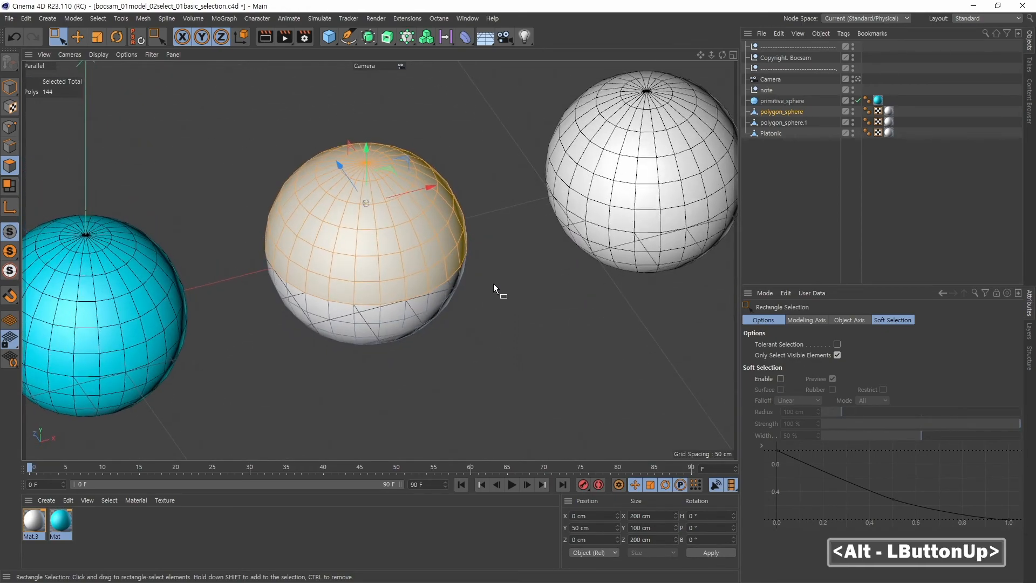
pyautogui.keyDown('alt'); pyautogui.moveTo(493, 283); pyautogui.dragTo(524, 302, button='middle'); pyautogui.keyUp('alt')
pyautogui.keyDown('alt'); pyautogui.moveTo(524, 302); pyautogui.dragTo(503, 313, button='right'); pyautogui.keyUp('alt')
pyautogui.keyDown('alt'); pyautogui.moveTo(502, 312); pyautogui.dragTo(466, 308, button='middle'); pyautogui.keyUp('alt')
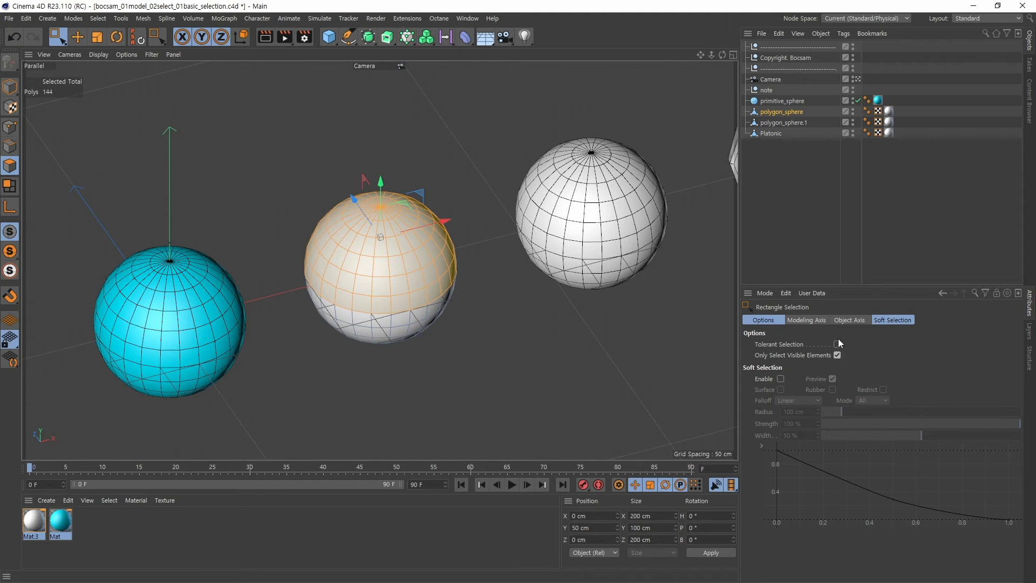
# Turn off Only Select Visible Elements for Rectangle Selection and switch to the Live Selection tool.
pyautogui.click(837, 356)
pyautogui.click(64, 42)
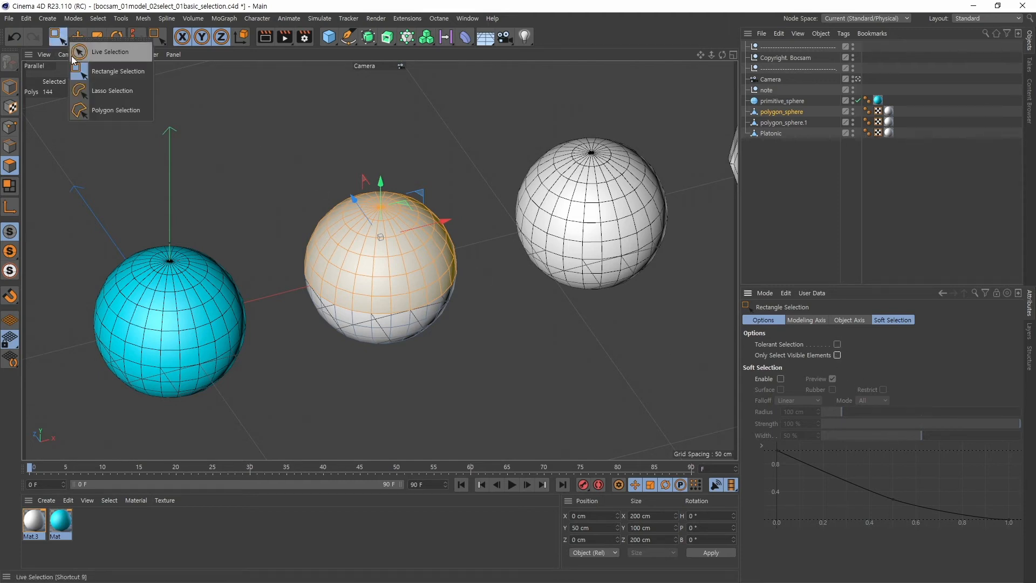
pyautogui.click(98, 46)
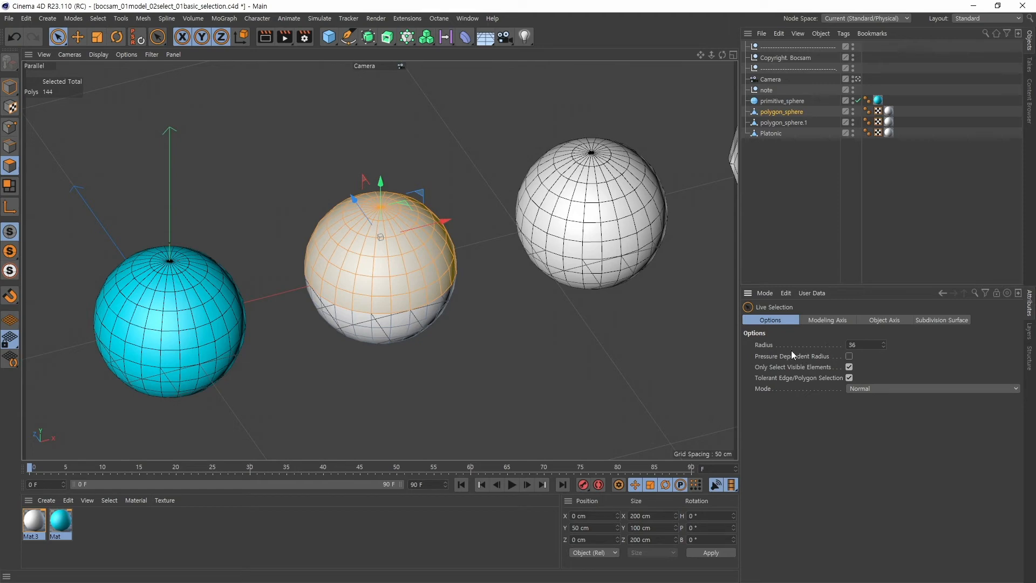
# Set the Live Selection radius to 40 and paint a polygon selection across the front of polygon_sphere.
pyautogui.keyDown('alt'); pyautogui.moveTo(341, 261); pyautogui.dragTo(383, 261, button='right'); pyautogui.keyUp('alt')
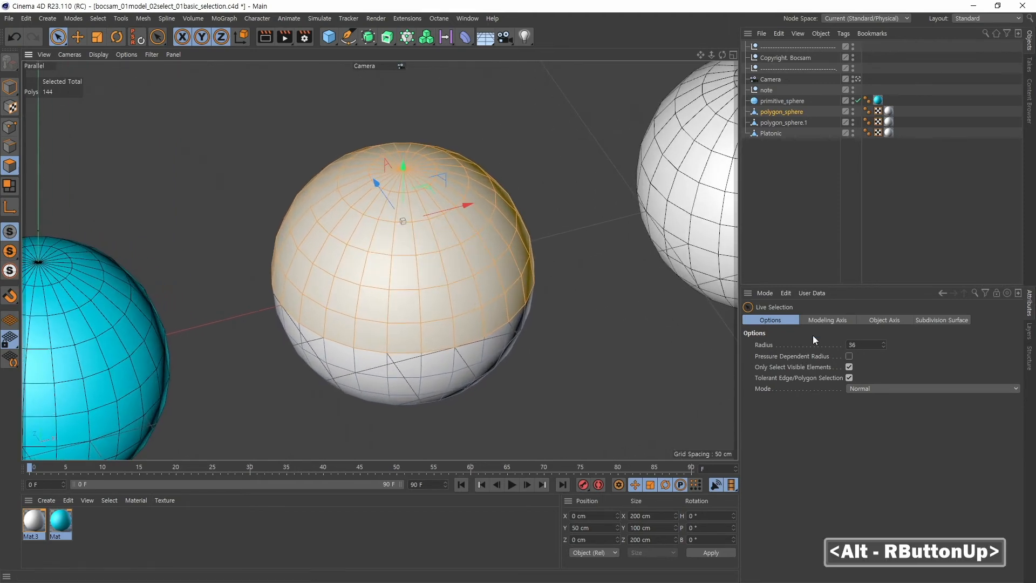
pyautogui.click(882, 342)
pyautogui.click(883, 342)
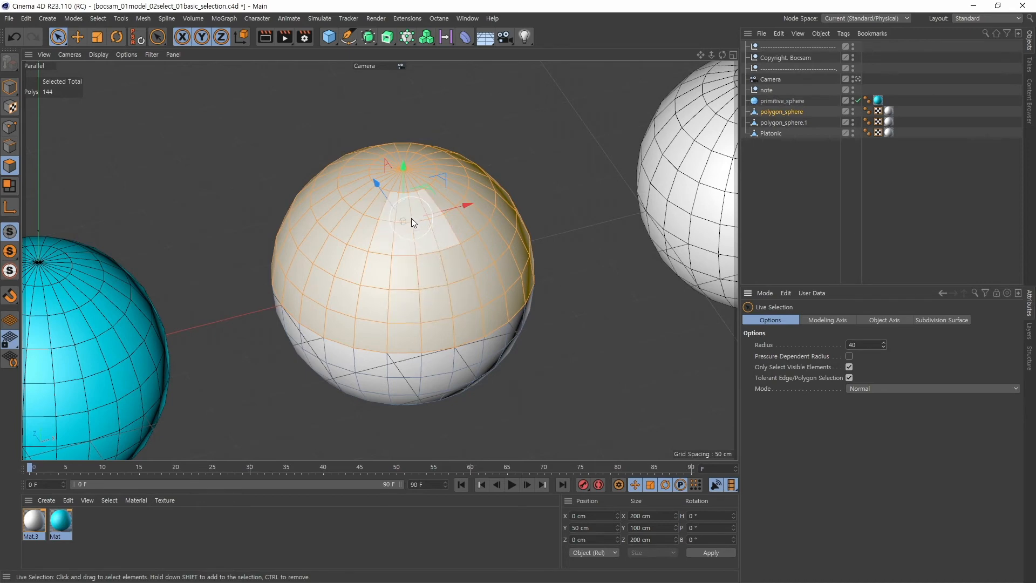
pyautogui.keyDown('alt'); pyautogui.moveTo(406, 295); pyautogui.dragTo(422, 297, button='right'); pyautogui.keyUp('alt')
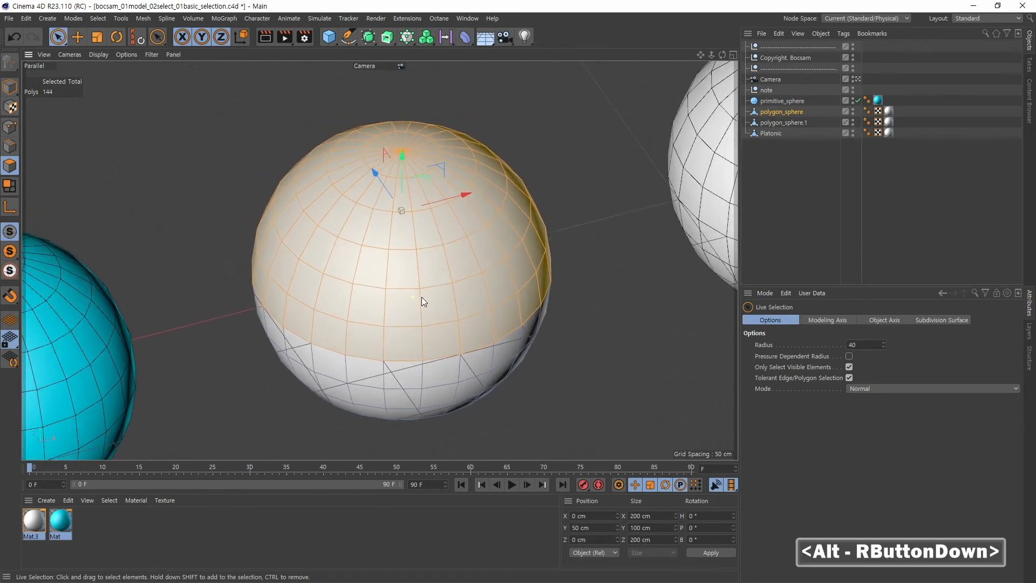
pyautogui.keyDown('alt'); pyautogui.moveTo(439, 324); pyautogui.dragTo(438, 284); pyautogui.keyUp('alt')
pyautogui.moveTo(408, 342)
pyautogui.mouseDown()
pyautogui.moveTo(330, 263)
pyautogui.moveTo(488, 271)
pyautogui.moveTo(429, 280)
pyautogui.mouseUp()
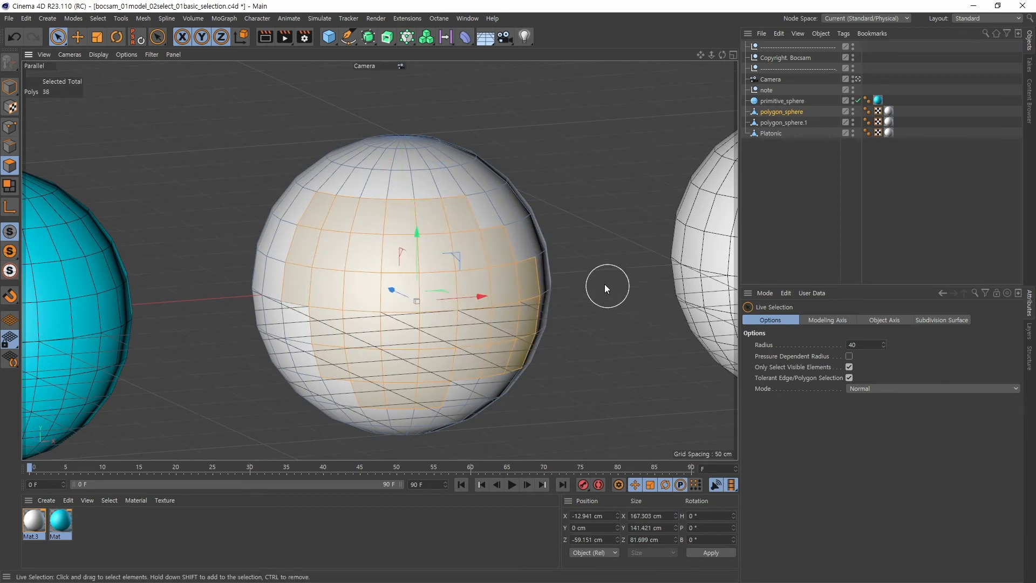
# Select different polygon groups around the upper pole of polygon_sphere, one after another, with the radius-40 selection brush.
pyautogui.keyDown('alt'); pyautogui.moveTo(454, 186); pyautogui.dragTo(480, 282); pyautogui.keyUp('alt')
pyautogui.keyDown('alt'); pyautogui.moveTo(348, 203); pyautogui.dragTo(389, 208, button='right'); pyautogui.keyUp('alt')
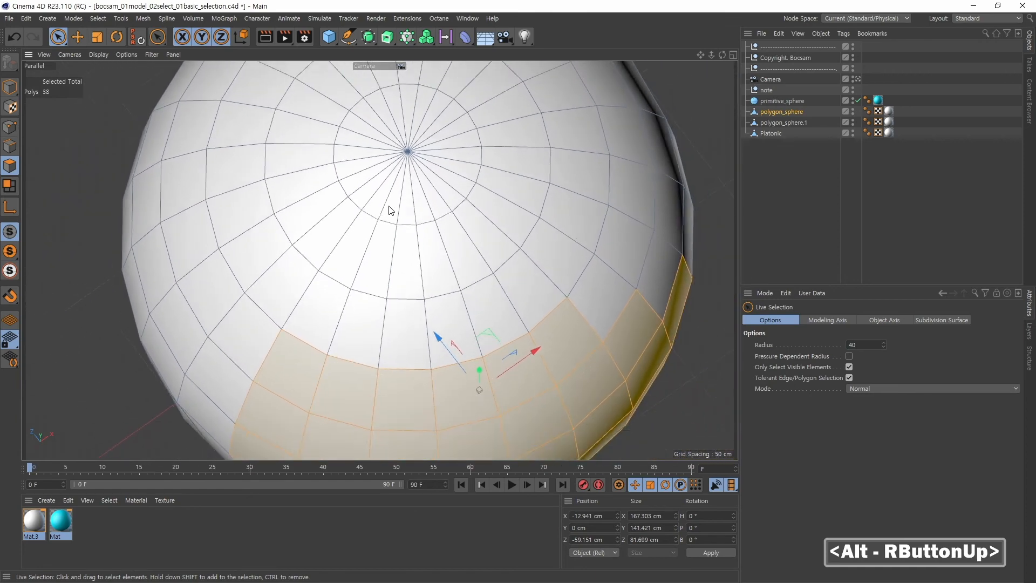
pyautogui.keyDown('alt'); pyautogui.moveTo(388, 208); pyautogui.dragTo(442, 293, button='middle'); pyautogui.keyUp('alt')
pyautogui.keyDown('alt'); pyautogui.moveTo(479, 287); pyautogui.dragTo(474, 296, button='right'); pyautogui.keyUp('alt')
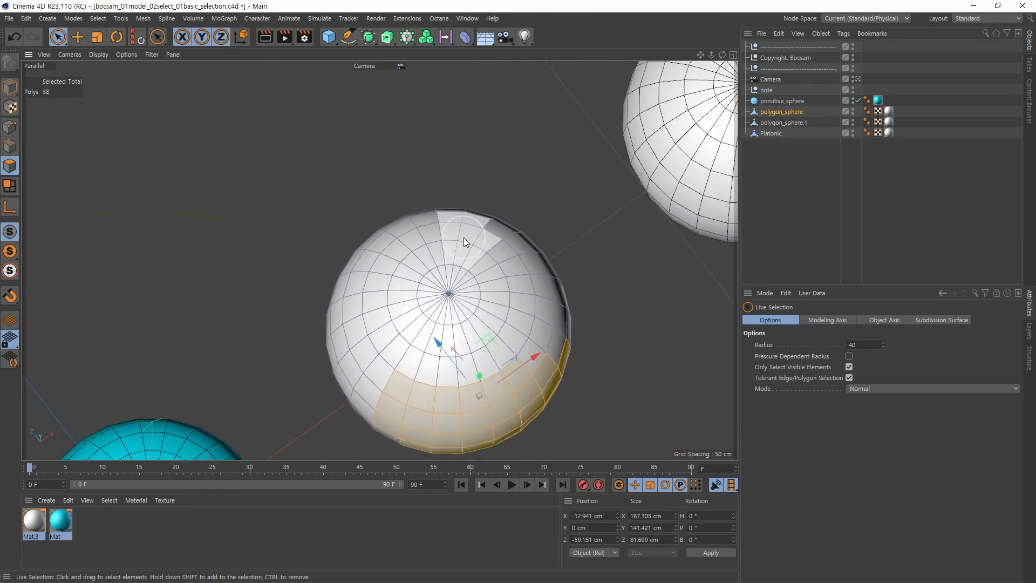
pyautogui.click(471, 293)
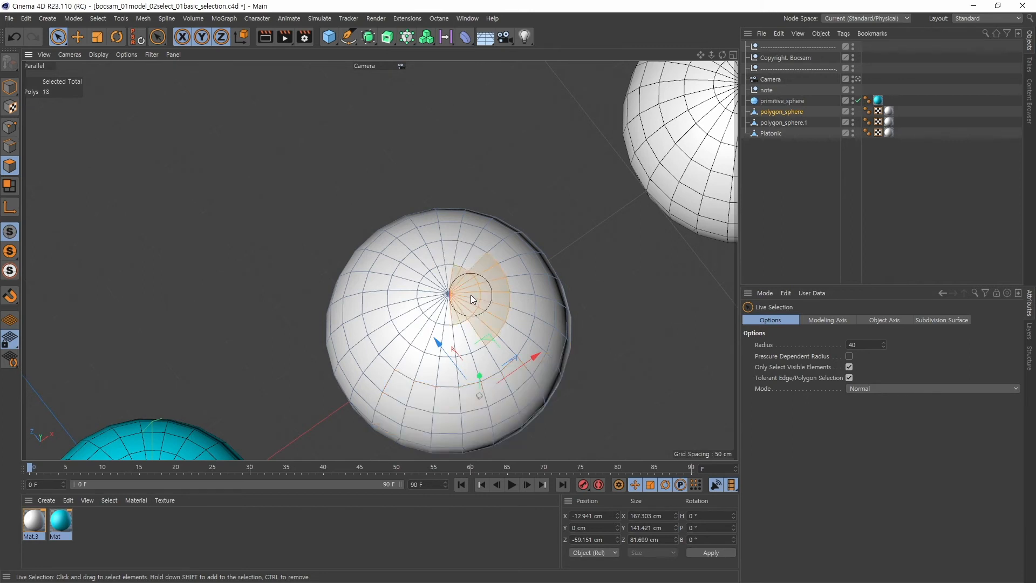
pyautogui.click(439, 314)
pyautogui.click(429, 277)
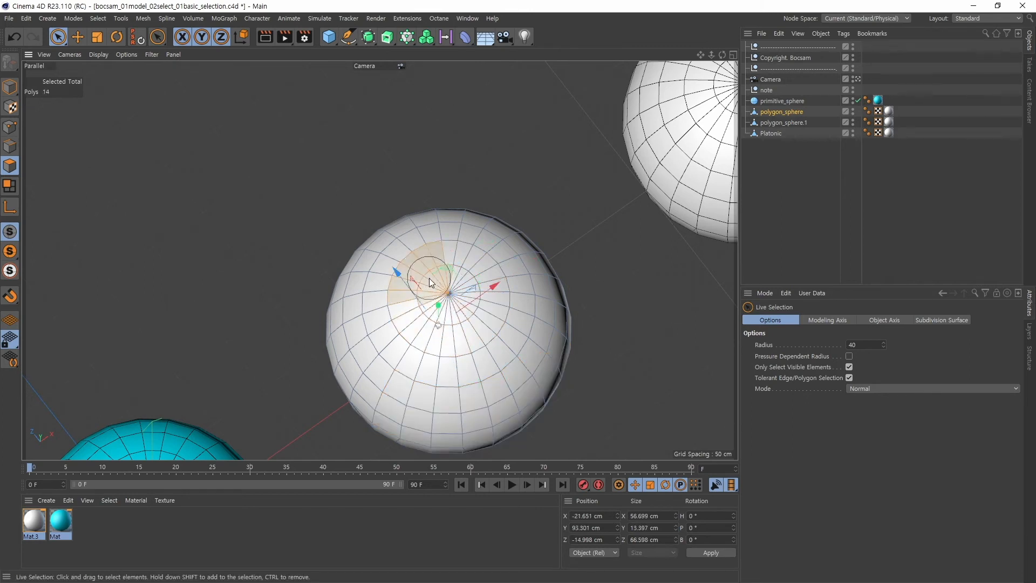
pyautogui.click(468, 280)
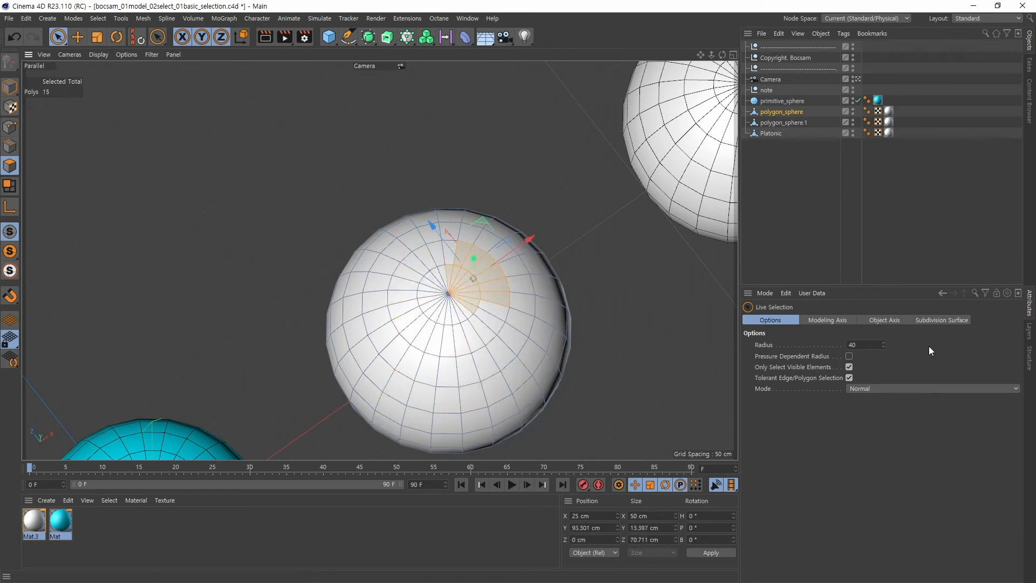
# Reduce the Live Selection radius to 10 and select small groups of polygons beside the upper pole of polygon_sphere.
pyautogui.moveTo(885, 346); pyautogui.dragTo(886, 358)
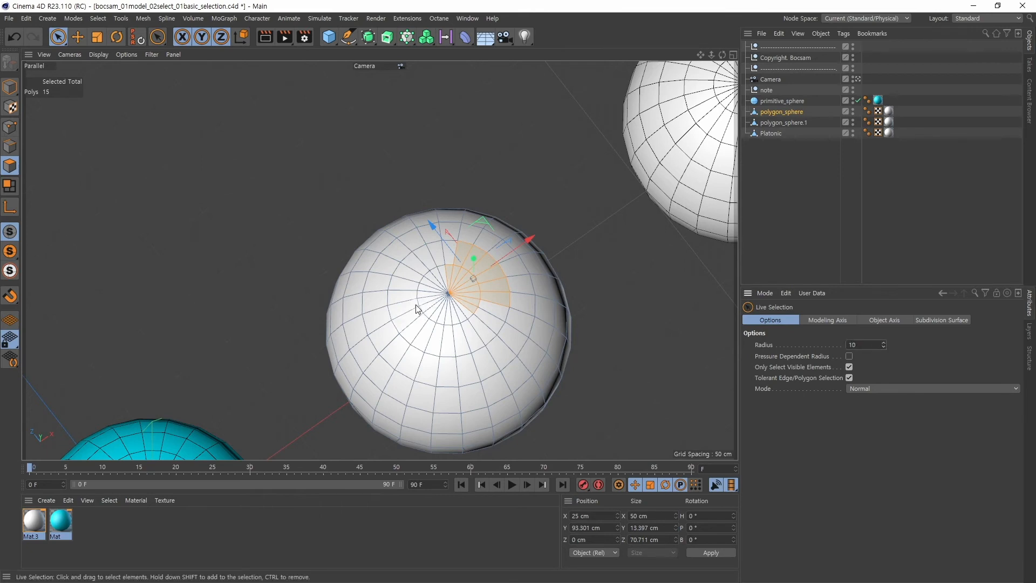
pyautogui.click(438, 312)
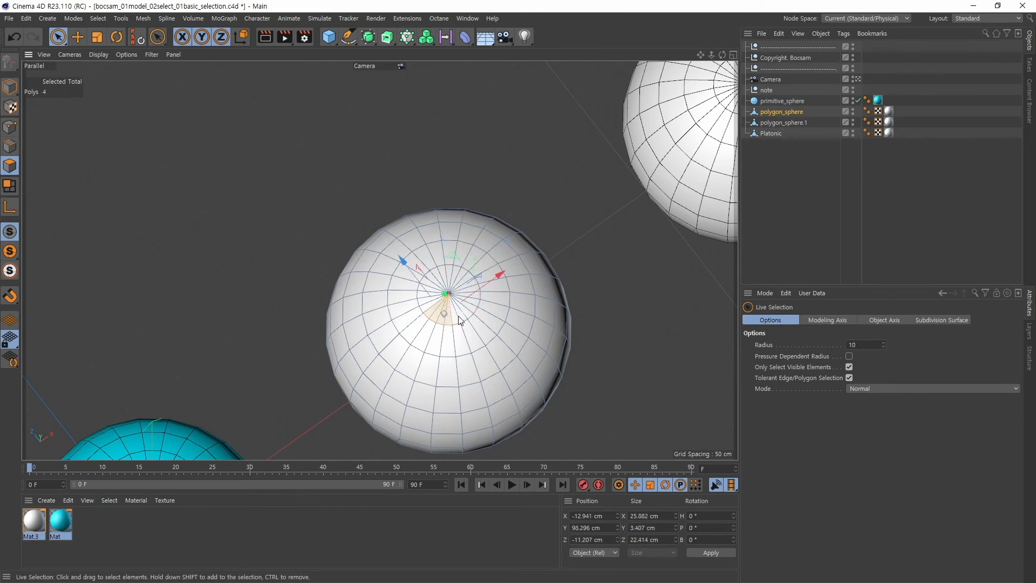
pyautogui.click(464, 313)
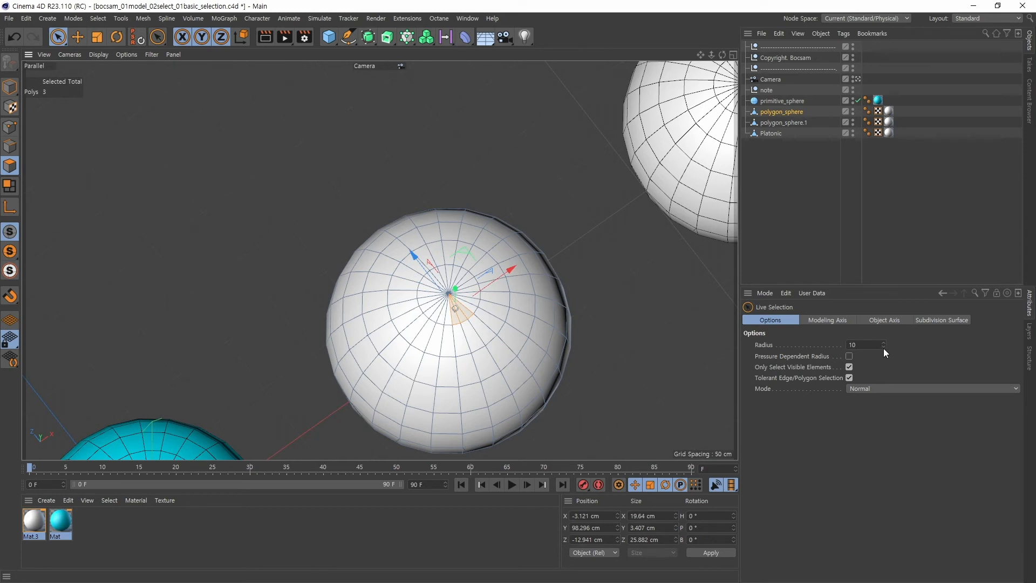
# Set the Live Selection radius to 40 and turn on Pressure Dependent Radius.
pyautogui.moveTo(884, 349); pyautogui.dragTo(887, 341)
pyautogui.click(864, 346)
pyautogui.write('40')
pyautogui.press('Return')
# Select a polygon on the lower front of polygon_sphere and extend the selection up to the pole with pressure-dependent brush strokes.
pyautogui.moveTo(486, 351)
pyautogui.keyDown('alt'); pyautogui.mouseDown()
pyautogui.moveTo(488, 319)
pyautogui.moveTo(484, 347)
pyautogui.mouseUp(); pyautogui.keyUp('alt')
pyautogui.keyDown('alt'); pyautogui.moveTo(483, 348); pyautogui.dragTo(484, 216, button='middle'); pyautogui.keyUp('alt')
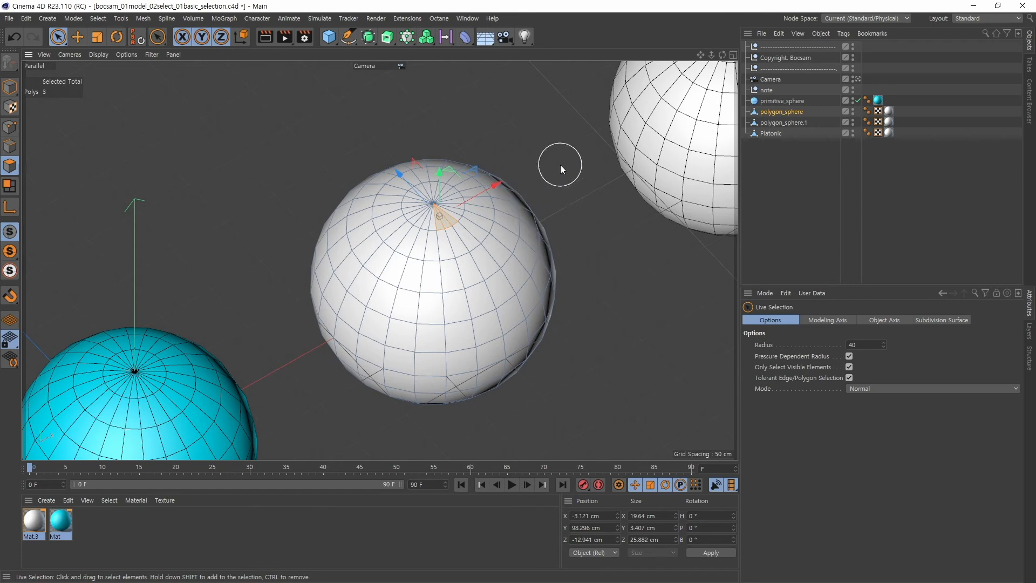
pyautogui.keyDown('alt'); pyautogui.moveTo(477, 286); pyautogui.dragTo(474, 287, button='right'); pyautogui.keyUp('alt')
pyautogui.keyDown('alt'); pyautogui.moveTo(474, 287); pyautogui.dragTo(484, 310); pyautogui.keyUp('alt')
pyautogui.keyDown('alt'); pyautogui.moveTo(483, 310); pyautogui.dragTo(487, 281, button='right'); pyautogui.keyUp('alt')
pyautogui.moveTo(487, 280)
pyautogui.keyDown('alt'); pyautogui.mouseDown(button='middle')
pyautogui.moveTo(476, 265)
pyautogui.moveTo(526, 286)
pyautogui.moveTo(489, 298)
pyautogui.mouseUp(button='middle'); pyautogui.keyUp('alt')
pyautogui.click(489, 298)
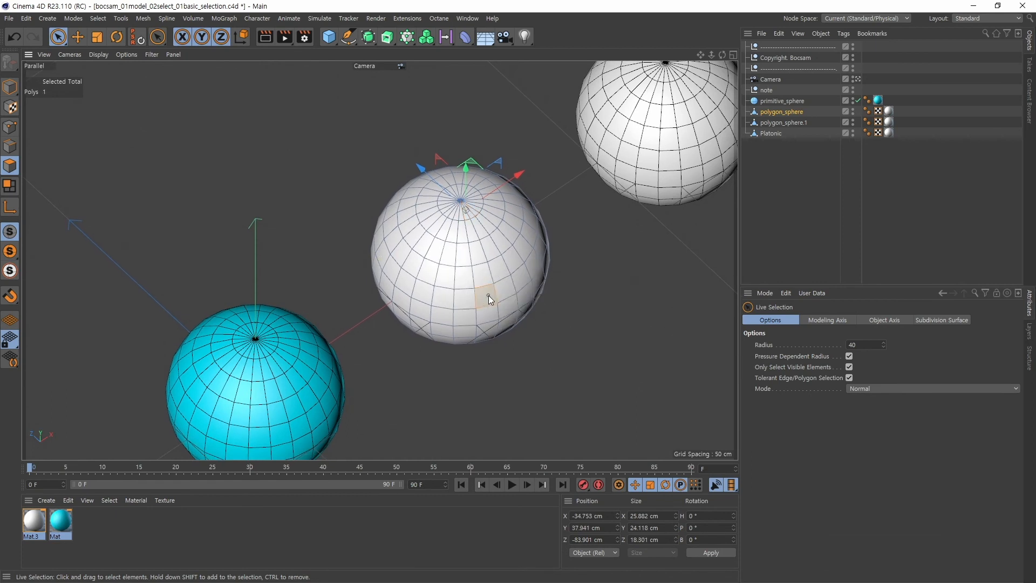
pyautogui.keyDown('shift'); pyautogui.moveTo(484, 292); pyautogui.dragTo(488, 286); pyautogui.keyUp('shift')
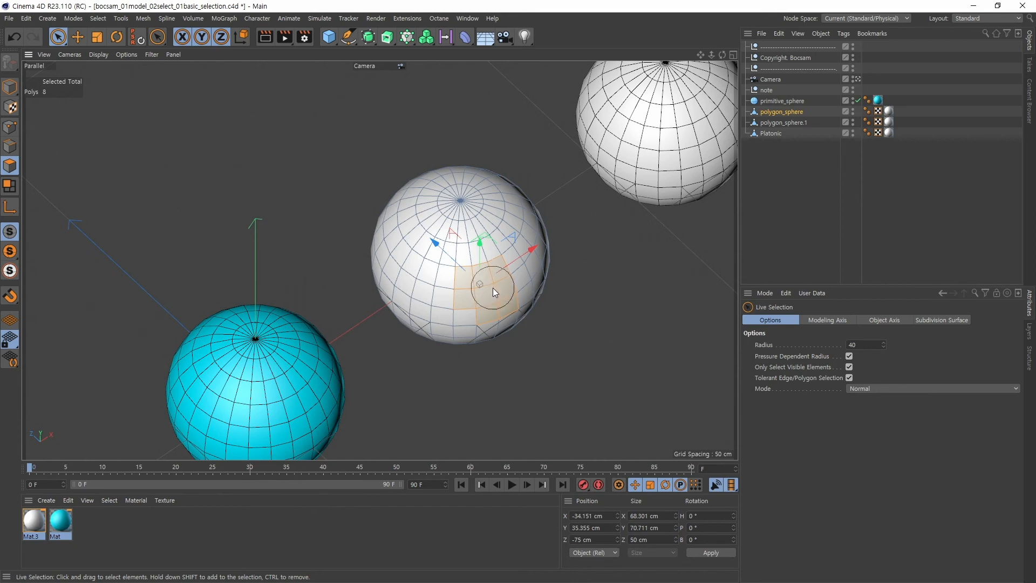
pyautogui.keyDown('shift'); pyautogui.click(493, 288); pyautogui.keyUp('shift')
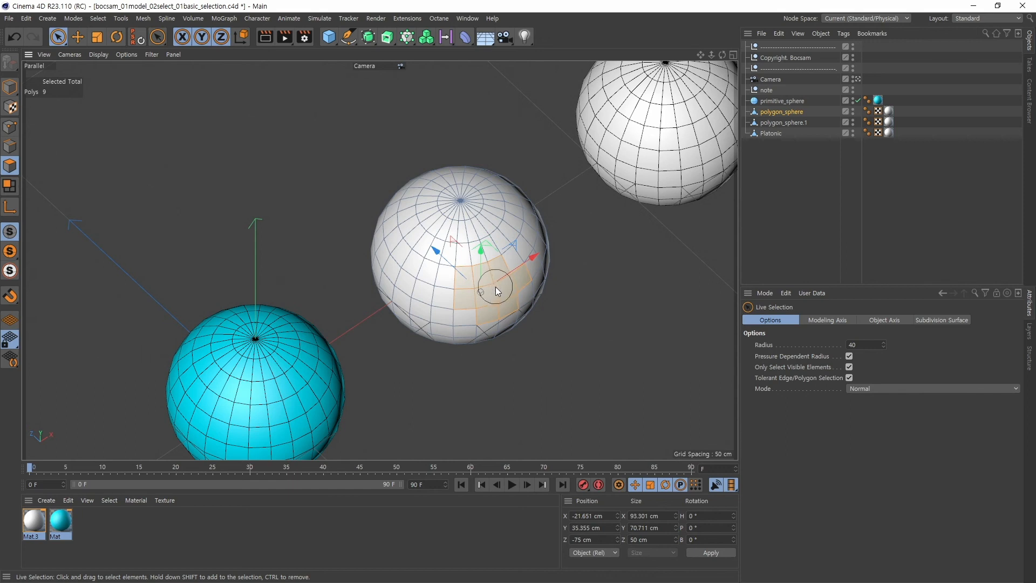
pyautogui.moveTo(493, 287)
pyautogui.keyDown('shift'); pyautogui.mouseDown()
pyautogui.moveTo(472, 298)
pyautogui.moveTo(416, 270)
pyautogui.moveTo(490, 266)
pyautogui.moveTo(423, 261)
pyautogui.moveTo(458, 254)
pyautogui.moveTo(438, 257)
pyautogui.mouseUp(); pyautogui.keyUp('shift')
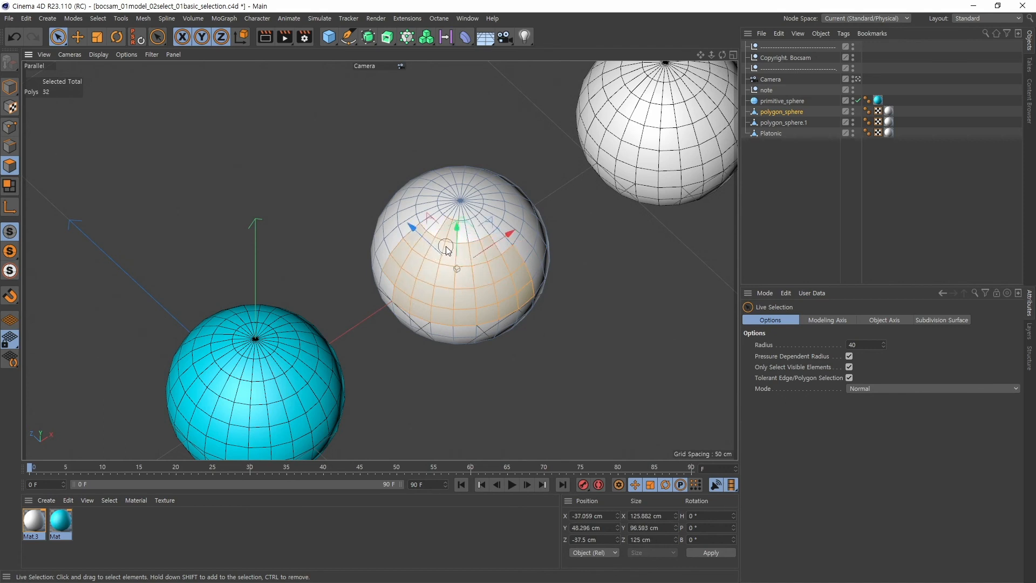
pyautogui.moveTo(451, 232)
pyautogui.keyDown('shift'); pyautogui.mouseDown()
pyautogui.moveTo(459, 218)
pyautogui.moveTo(467, 239)
pyautogui.mouseUp(); pyautogui.keyUp('shift')
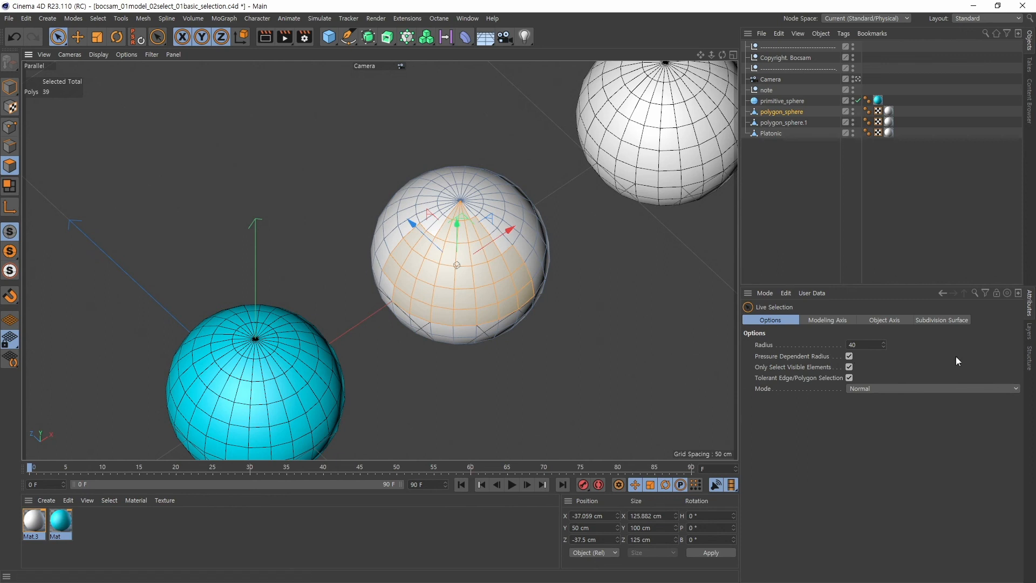
# Turn off Pressure Dependent Radius for Live Selection and bring all three spheres into view.
pyautogui.click(849, 356)
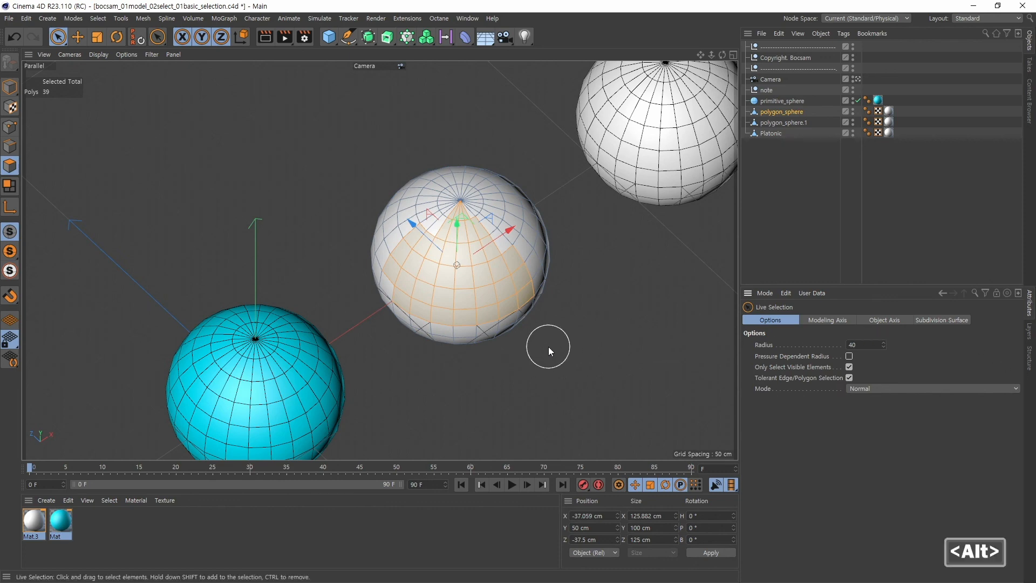
pyautogui.moveTo(548, 347)
pyautogui.keyDown('alt'); pyautogui.mouseDown()
pyautogui.moveTo(552, 358)
pyautogui.moveTo(551, 329)
pyautogui.mouseUp(); pyautogui.keyUp('alt')
pyautogui.keyDown('alt'); pyautogui.moveTo(552, 329); pyautogui.dragTo(503, 303, button='middle'); pyautogui.keyUp('alt')
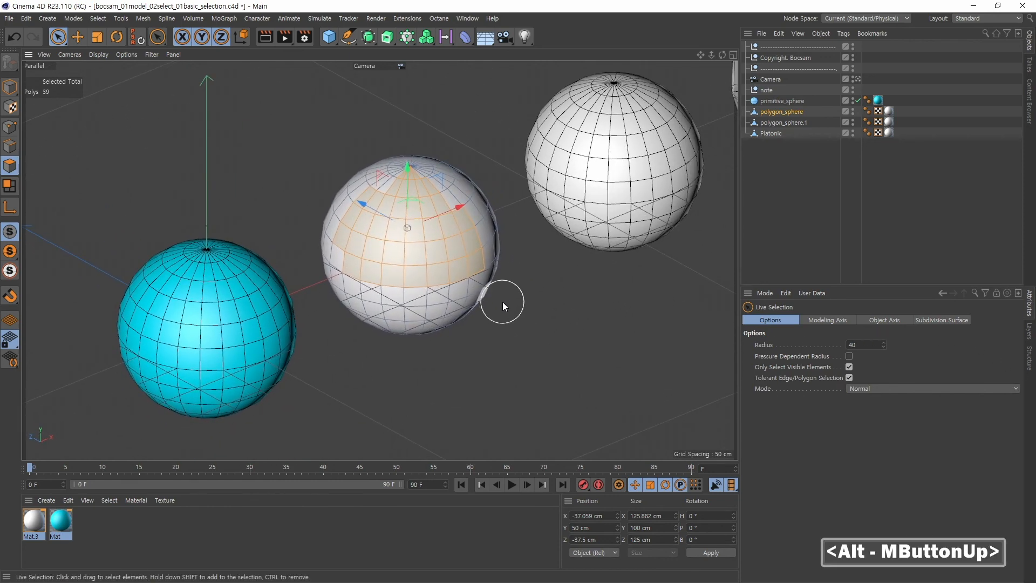
pyautogui.keyDown('alt'); pyautogui.moveTo(503, 302); pyautogui.dragTo(523, 296, button='right'); pyautogui.keyUp('alt')
pyautogui.keyDown('alt'); pyautogui.moveTo(523, 296); pyautogui.dragTo(555, 315, button='middle'); pyautogui.keyUp('alt')
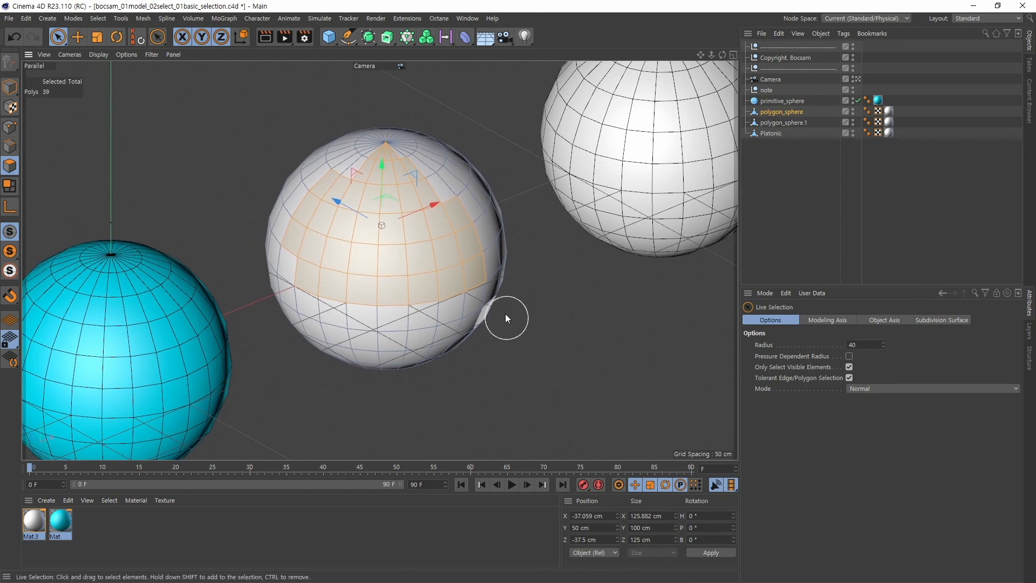
pyautogui.keyDown('alt'); pyautogui.moveTo(578, 279); pyautogui.dragTo(566, 286, button='right'); pyautogui.keyUp('alt')
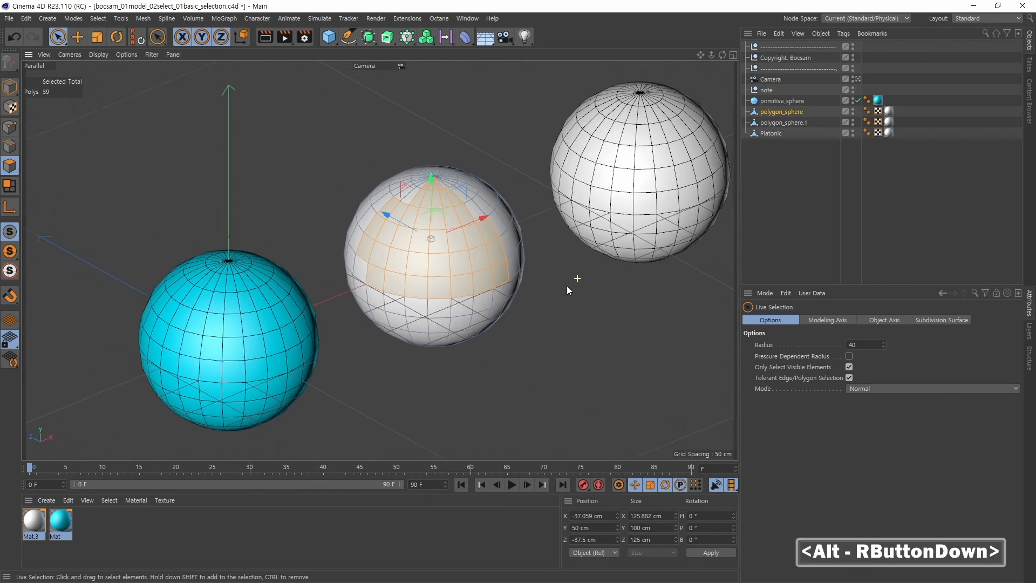
pyautogui.keyDown('alt'); pyautogui.moveTo(566, 285); pyautogui.dragTo(543, 293, button='middle'); pyautogui.keyUp('alt')
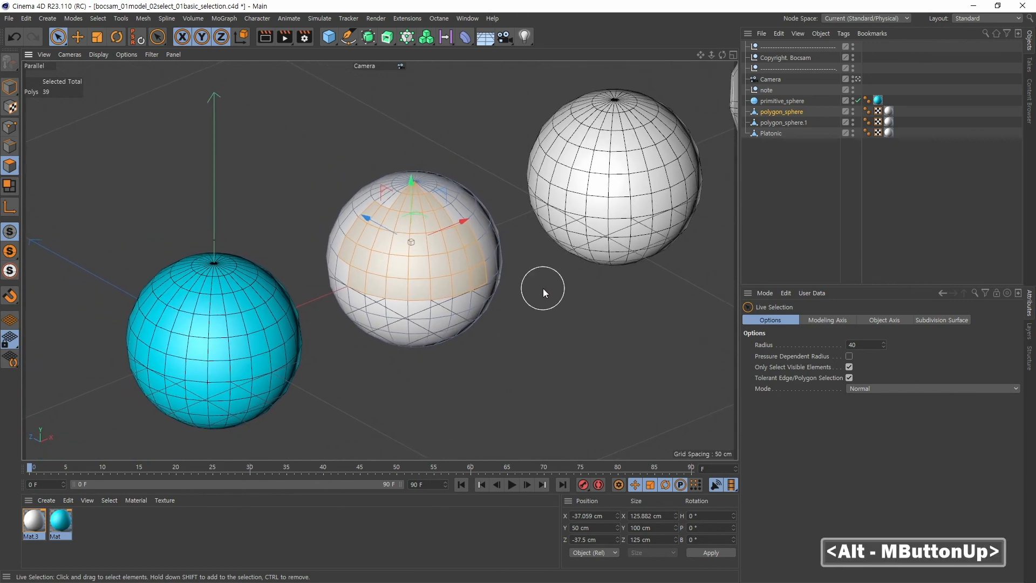